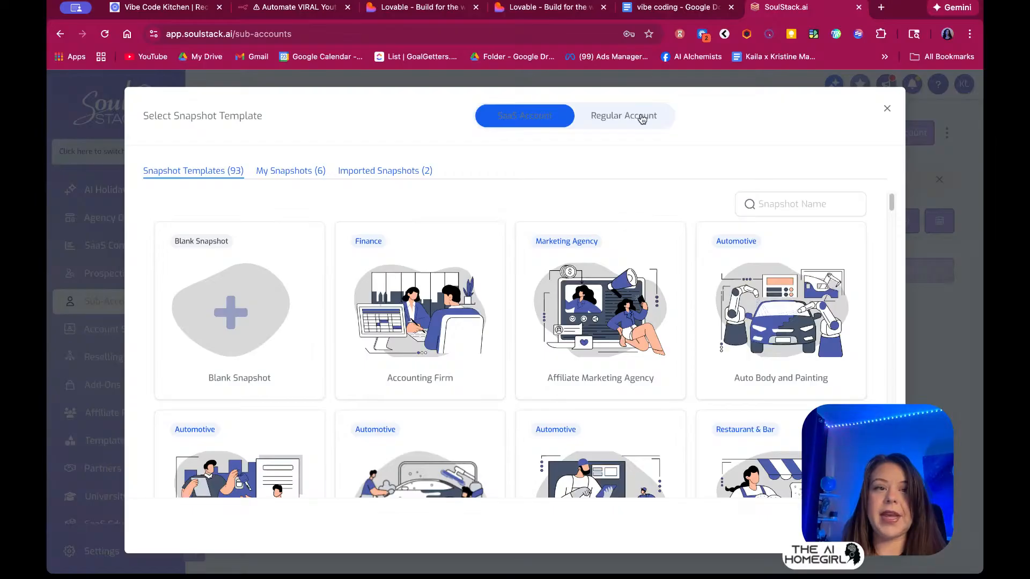
Start the sub-account from the Blank Snapshot and choose to add its details manually
mouse_move(224, 370)
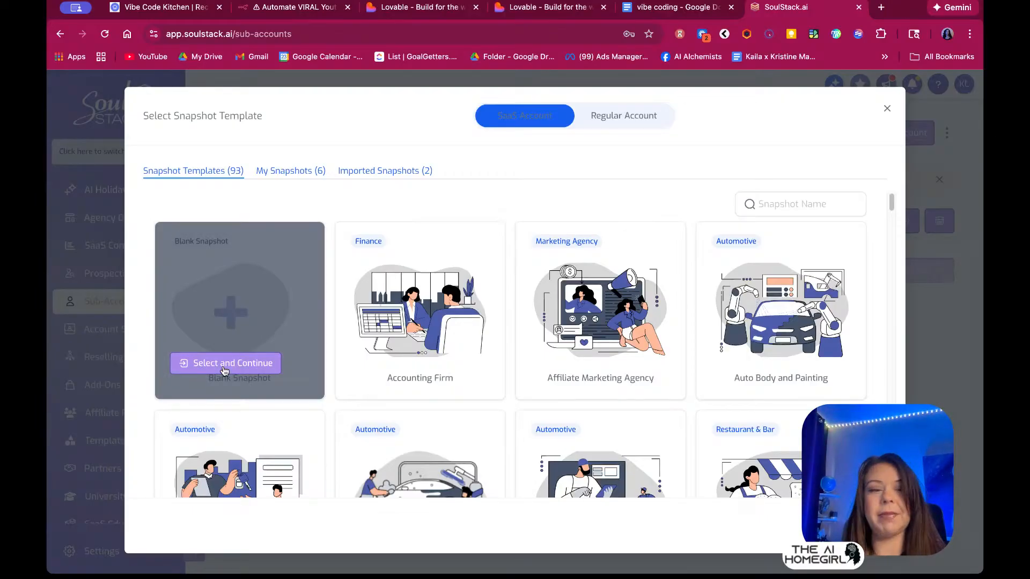
left_click(224, 365)
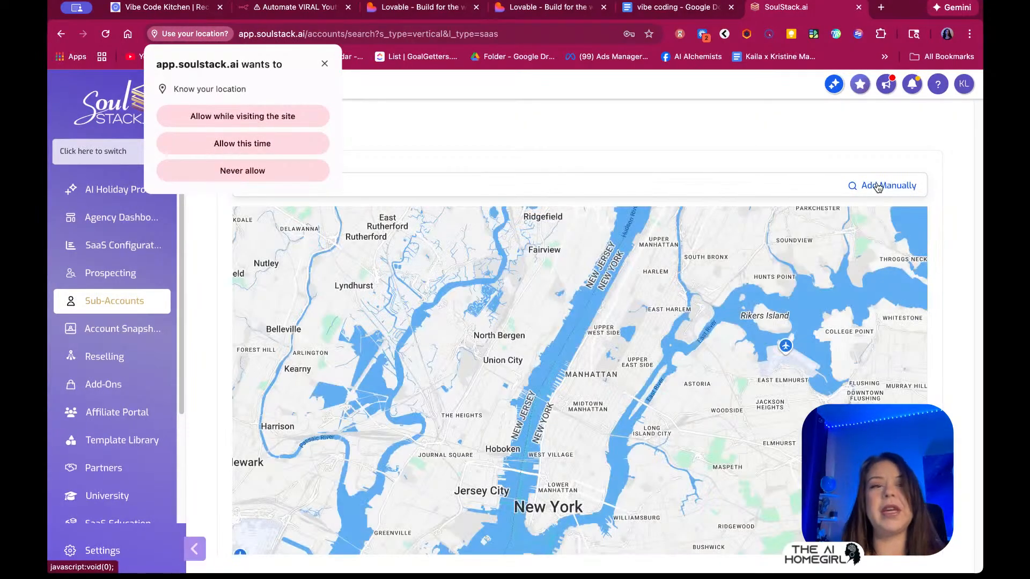
left_click(877, 187)
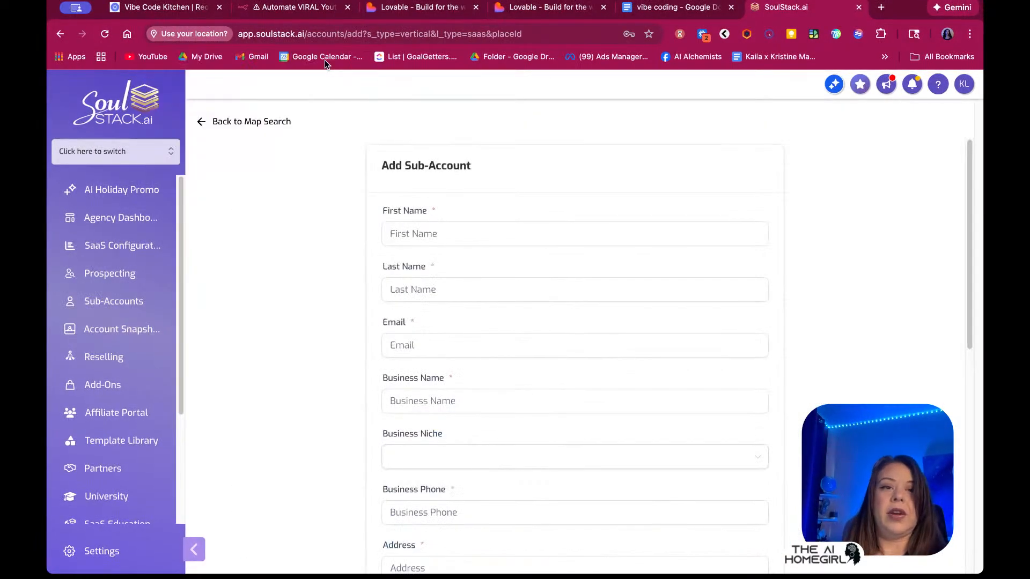
Fill in first name Charge, last name Well, the contact's e-mail, and business name ChargeWell.app
left_click(397, 234)
type("Charge")
key("Tab")
type("Well")
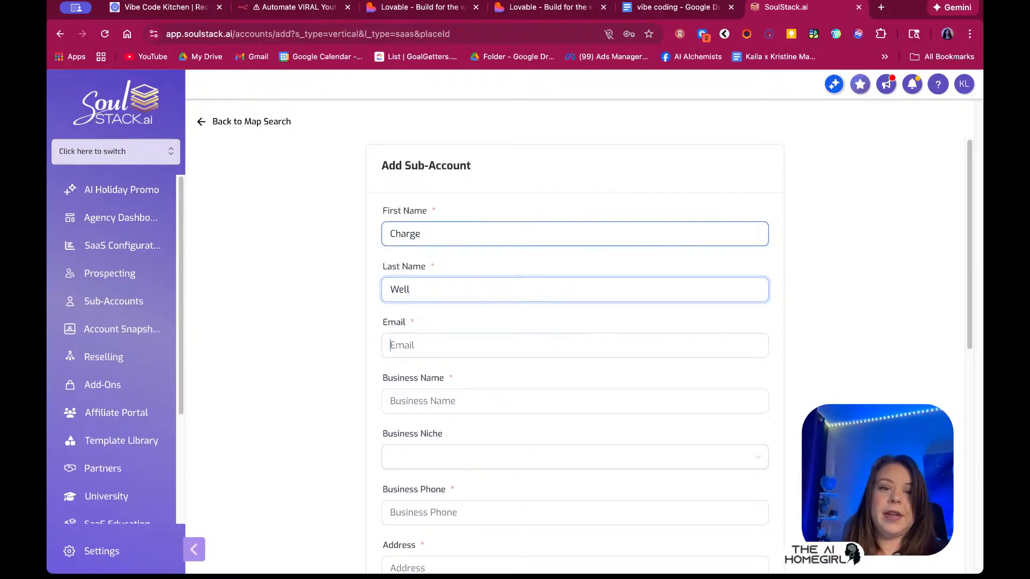
key("Tab")
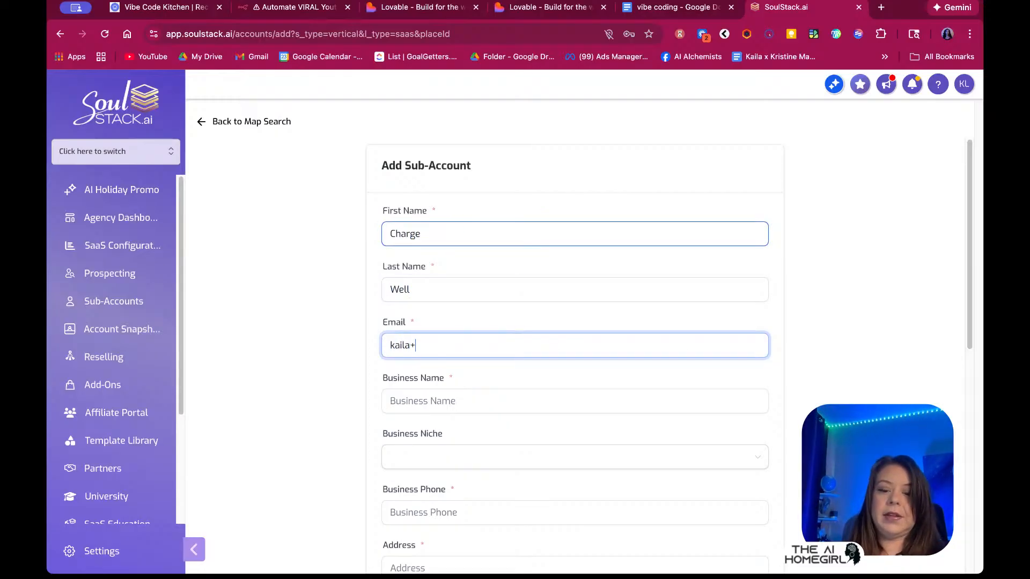
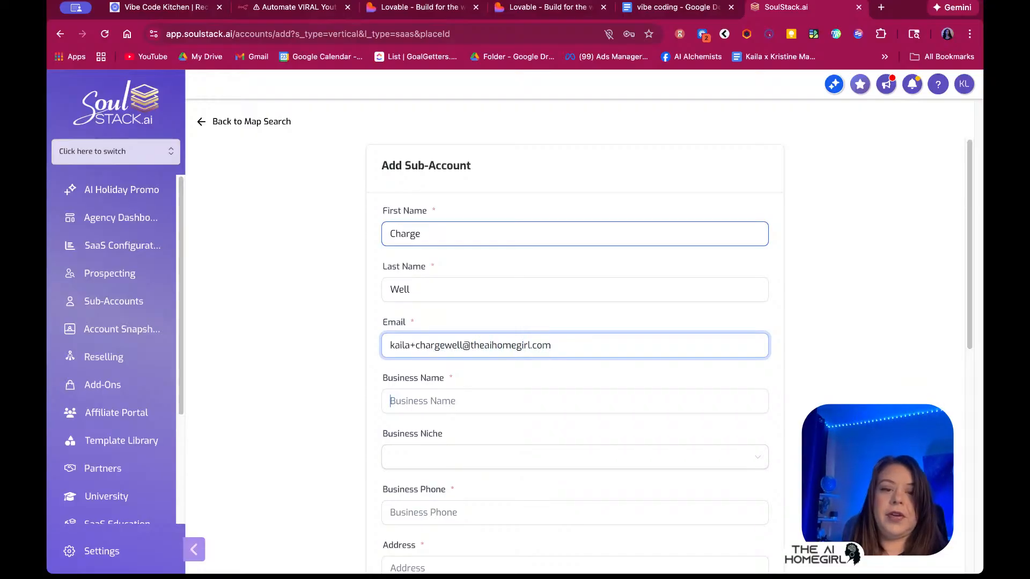
key("Tab")
type("Chargewel")
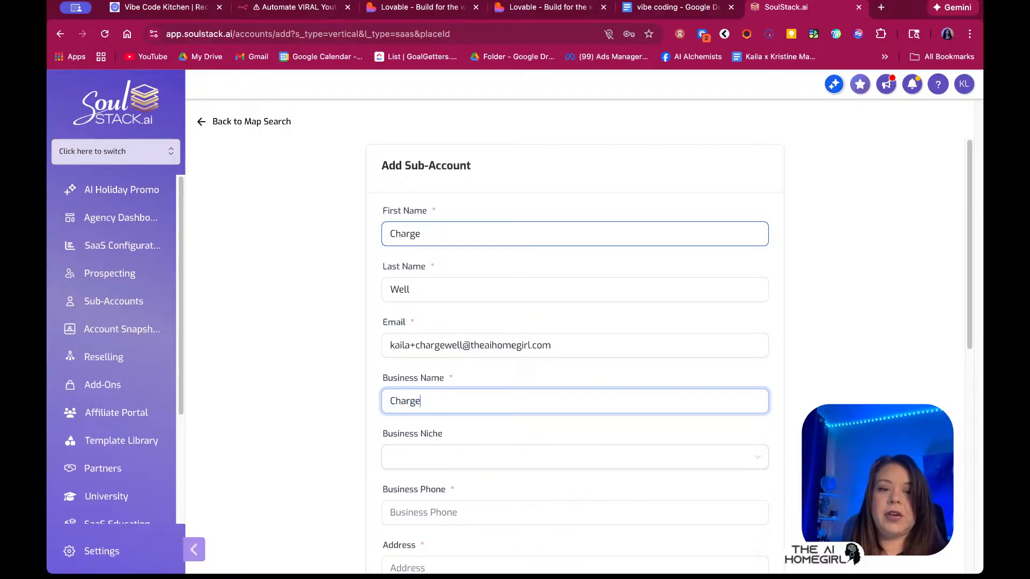
key("BackSpace")
key("BackSpace")
key("BackSpace")
type("Well.app")
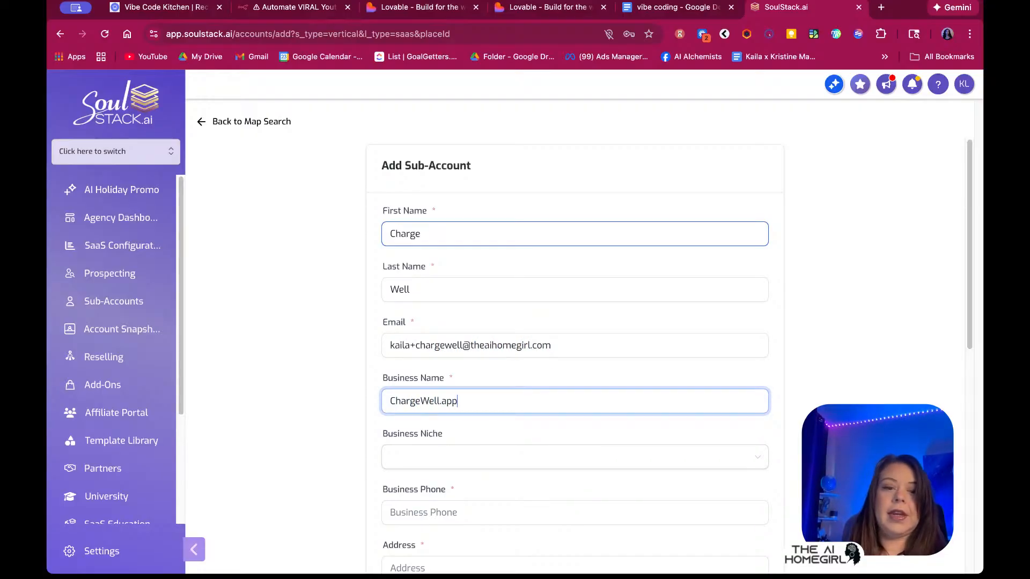
Enter the sub-account's business phone number, street address, city and state
scroll(427, 245, "down", 5)
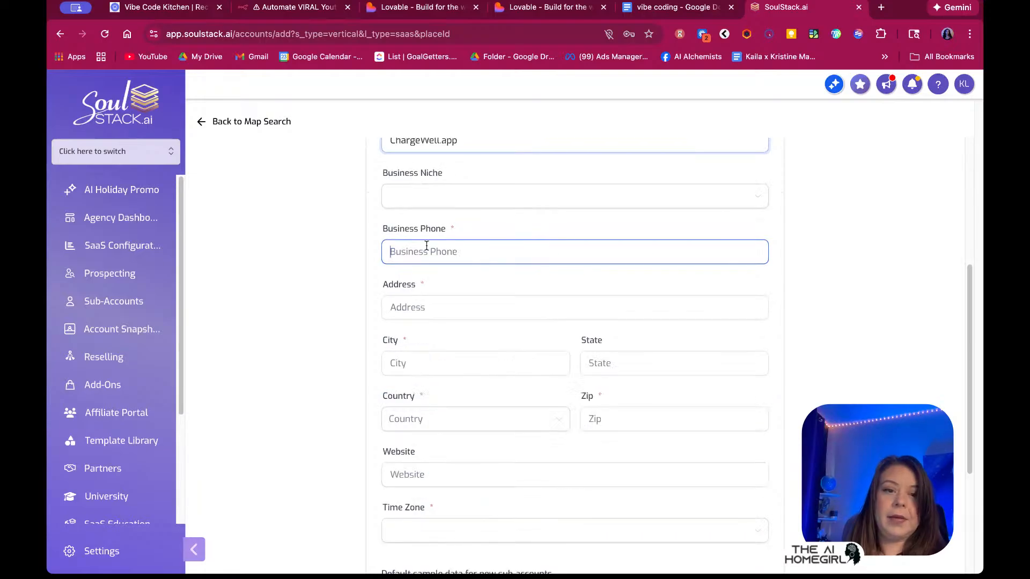
left_click(429, 245)
left_click(418, 299)
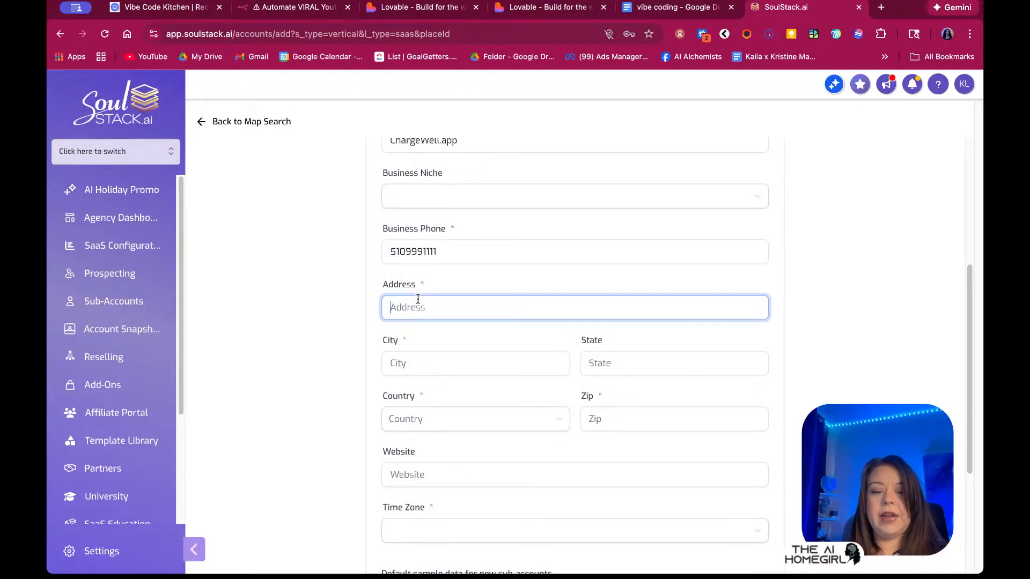
type("123 Charge W")
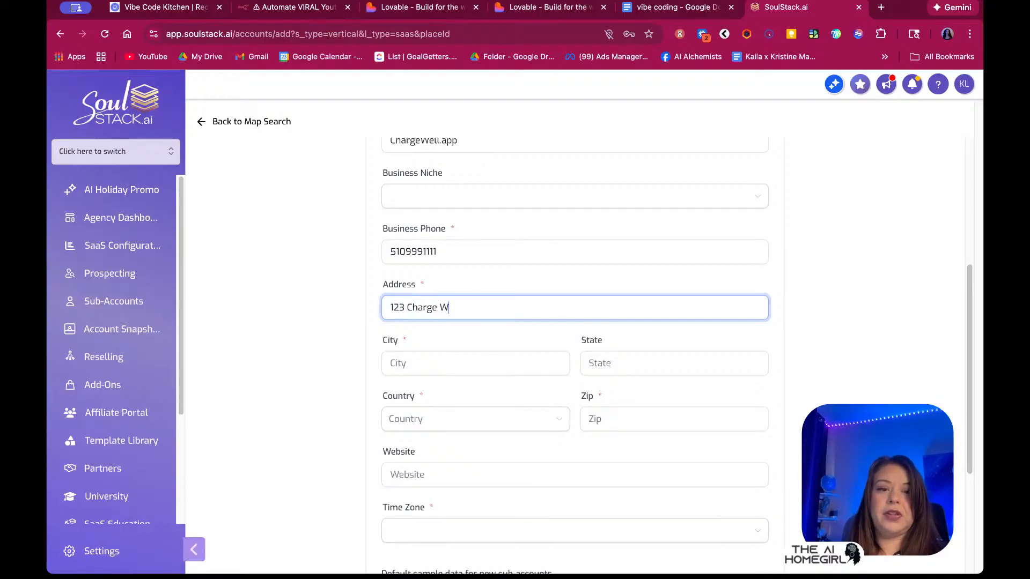
type("ell Lane")
key("Tab")
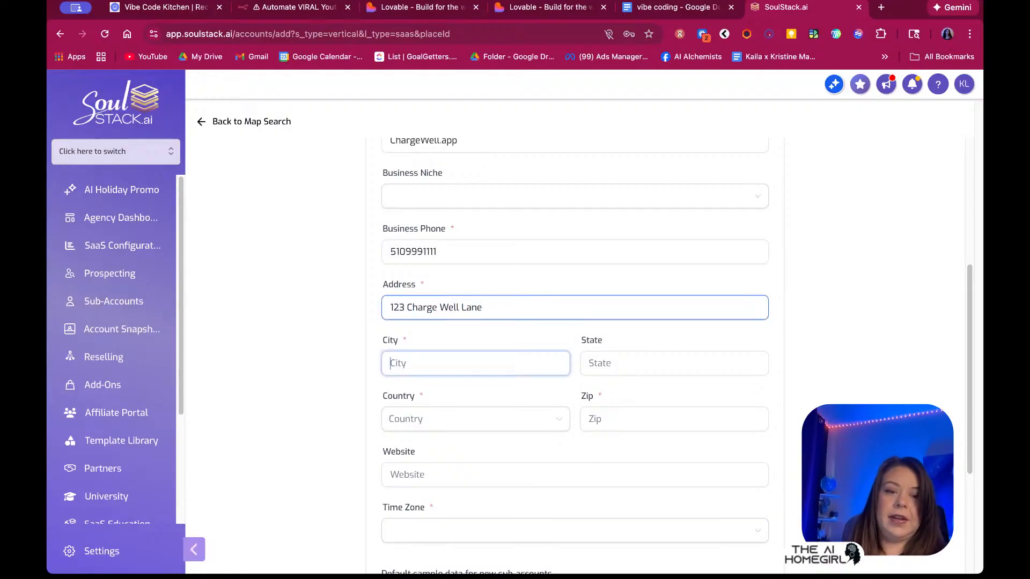
type("San Francisco")
key("Tab")
type("CA")
key("Tab")
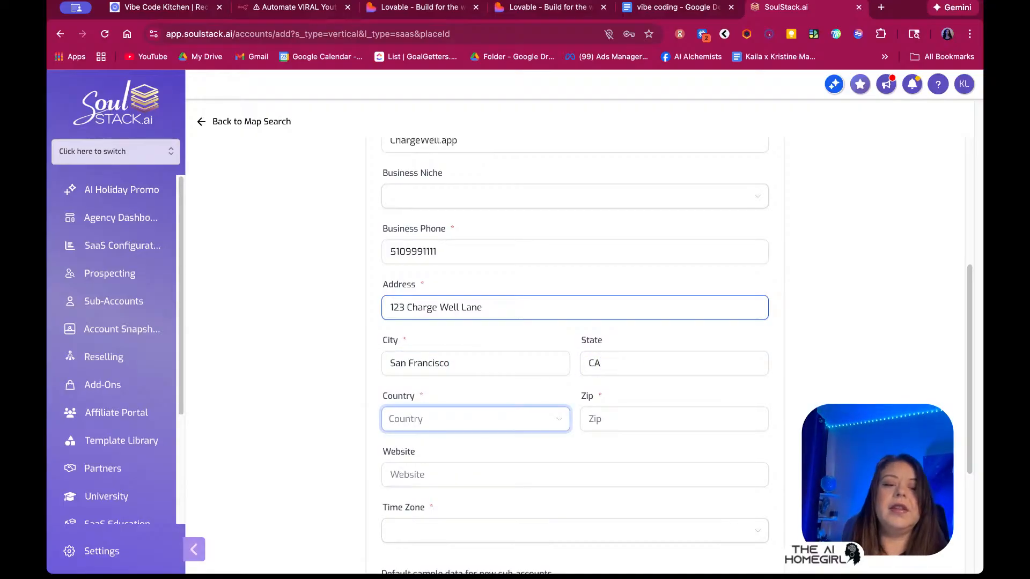
Set country to United States, add the zip code, choose America/Los_Angeles time zone, and create the sub-account
left_click(506, 413)
scroll(470, 363, "down", 10)
type("united")
left_click(447, 490)
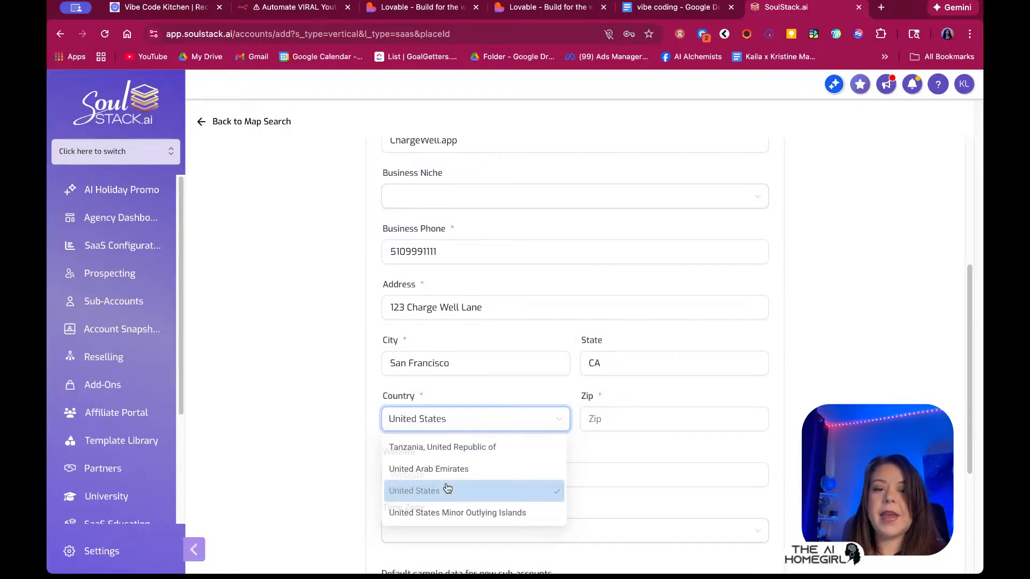
key("Tab")
type("99999")
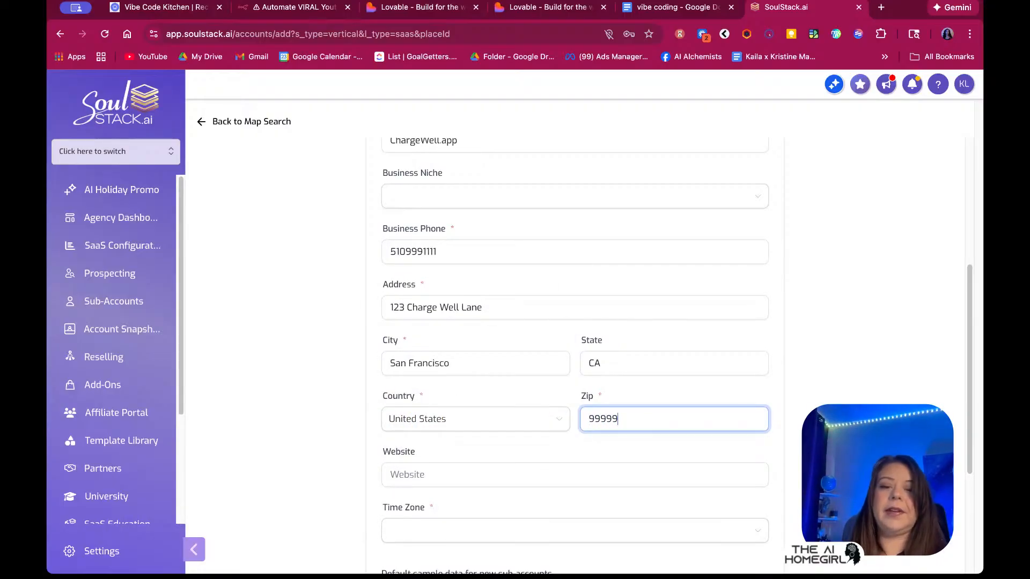
scroll(603, 410, "down", 4)
left_click(446, 317)
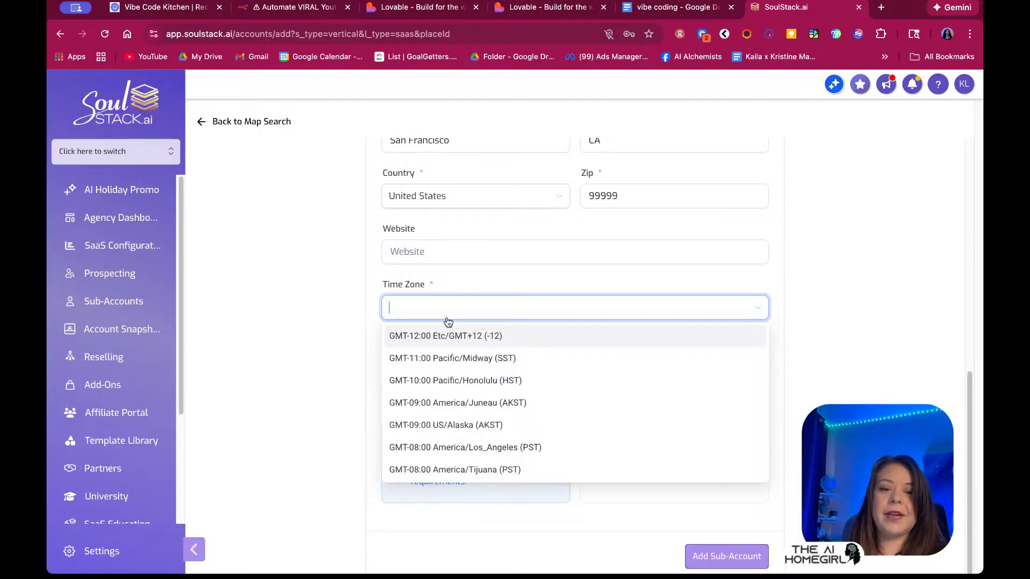
left_click(520, 451)
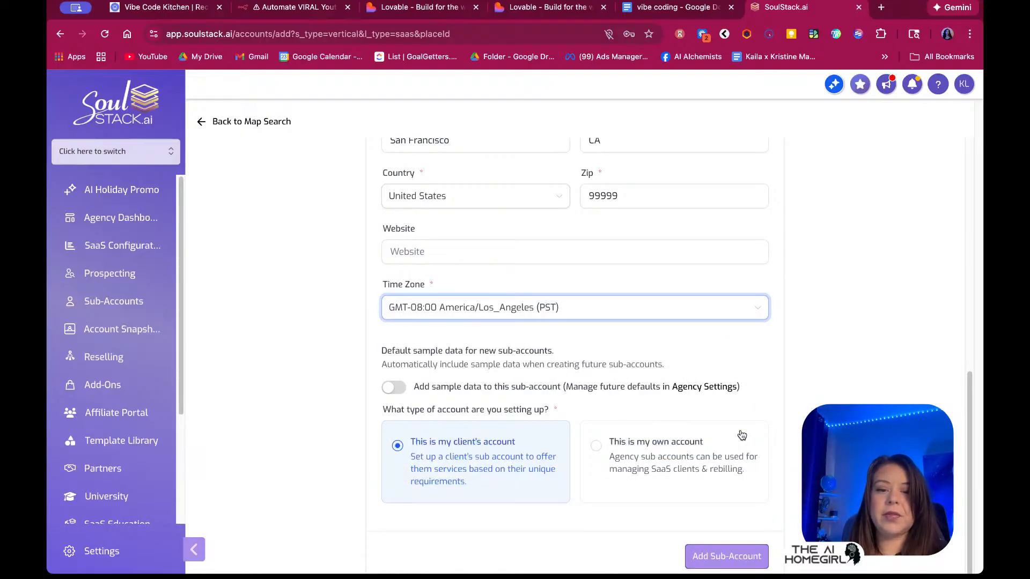
left_click(741, 560)
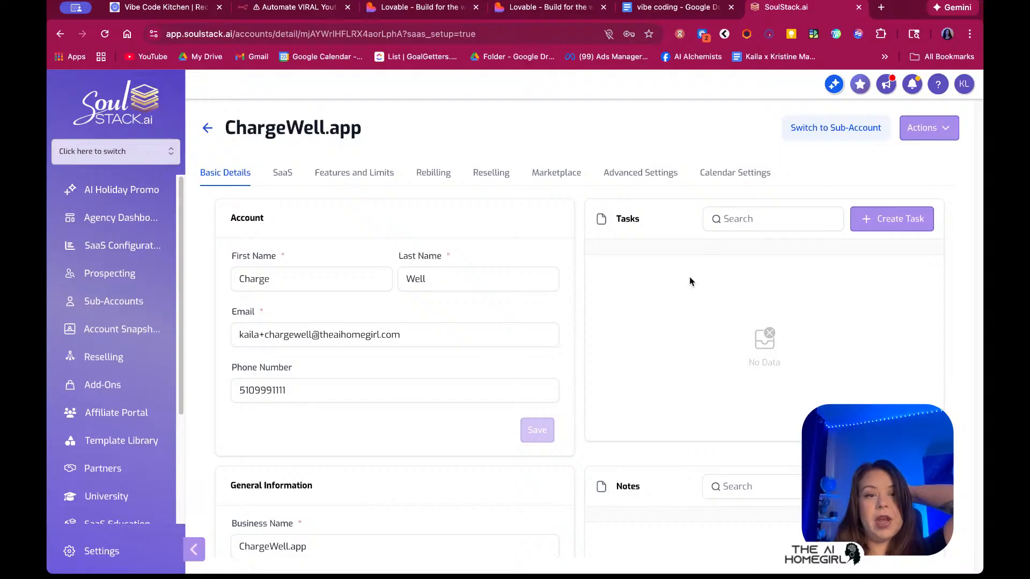
Switch into the ChargeWell.app sub-account and go to its Automation workflows
left_click(865, 127)
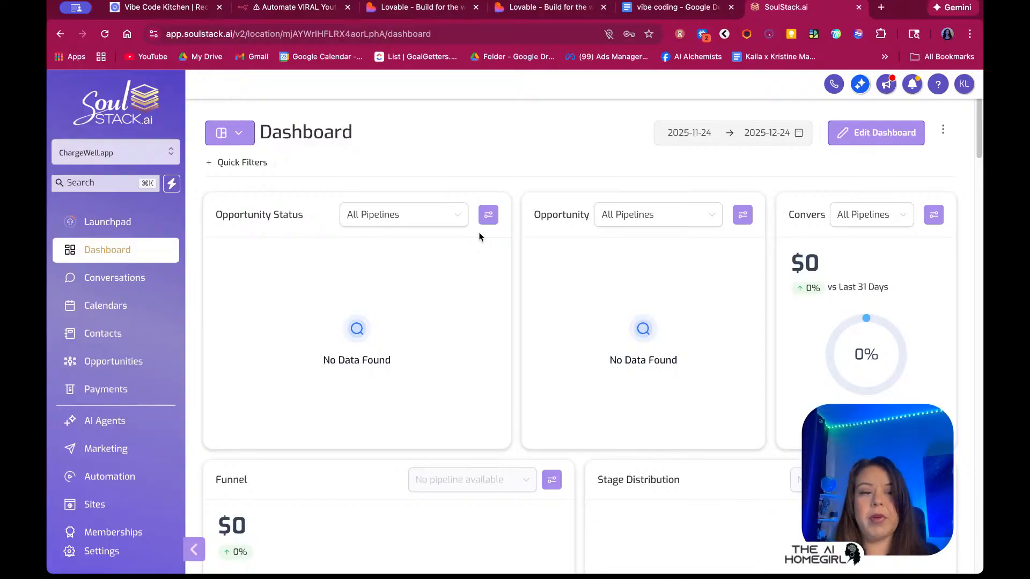
left_click(121, 476)
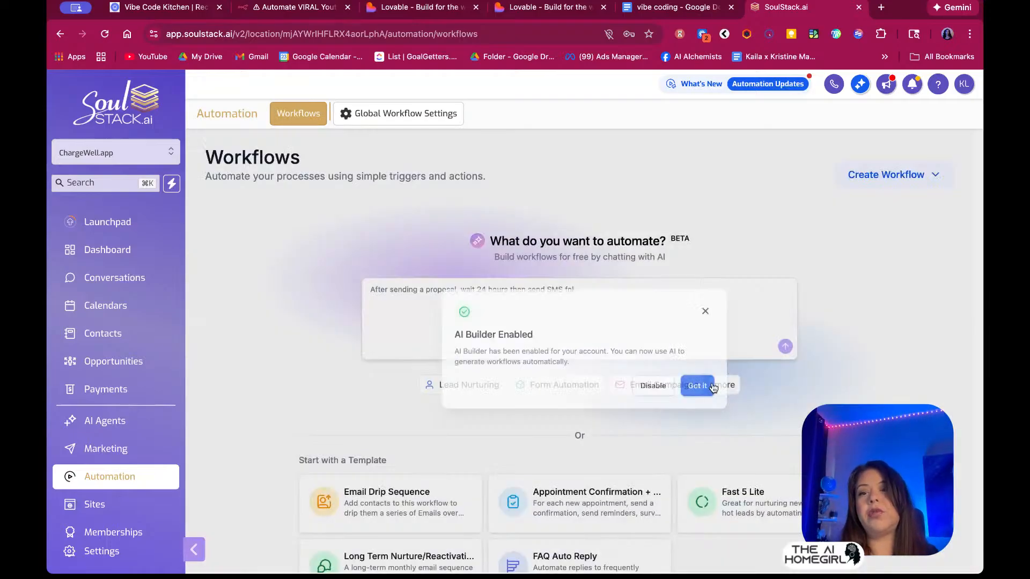
Create a new workflow from scratch with auto save turned on
left_click(891, 175)
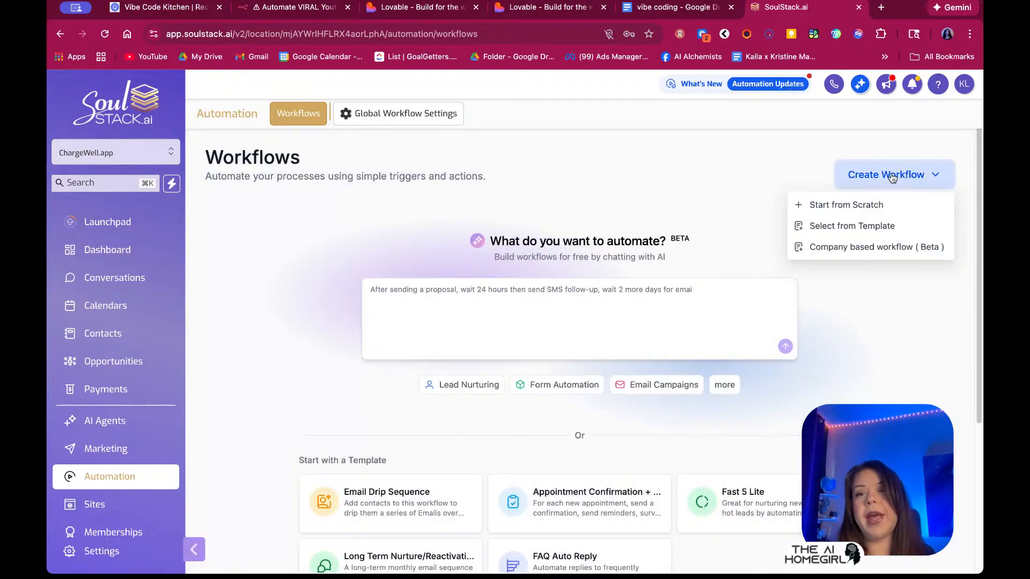
left_click(886, 206)
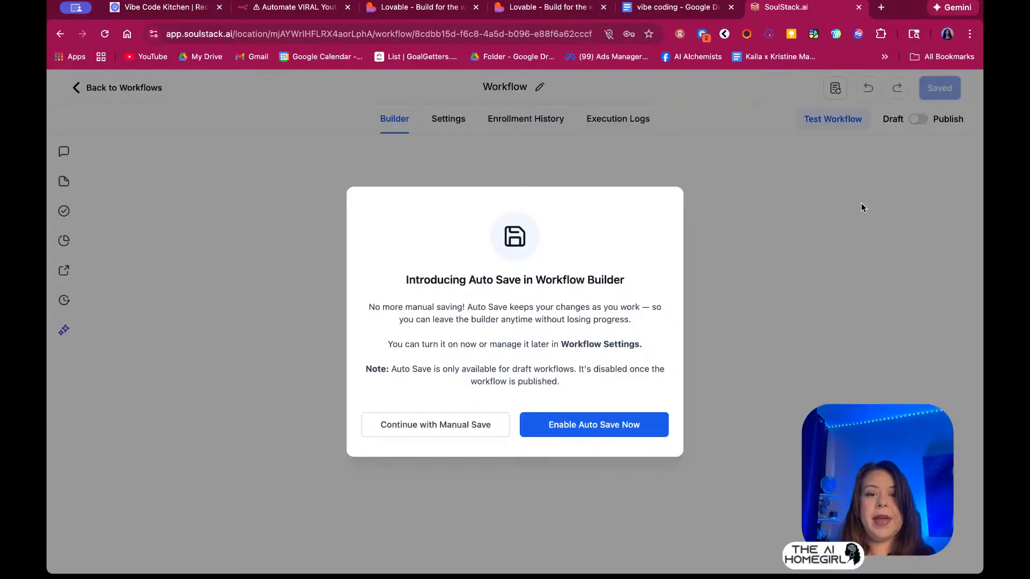
left_click(626, 429)
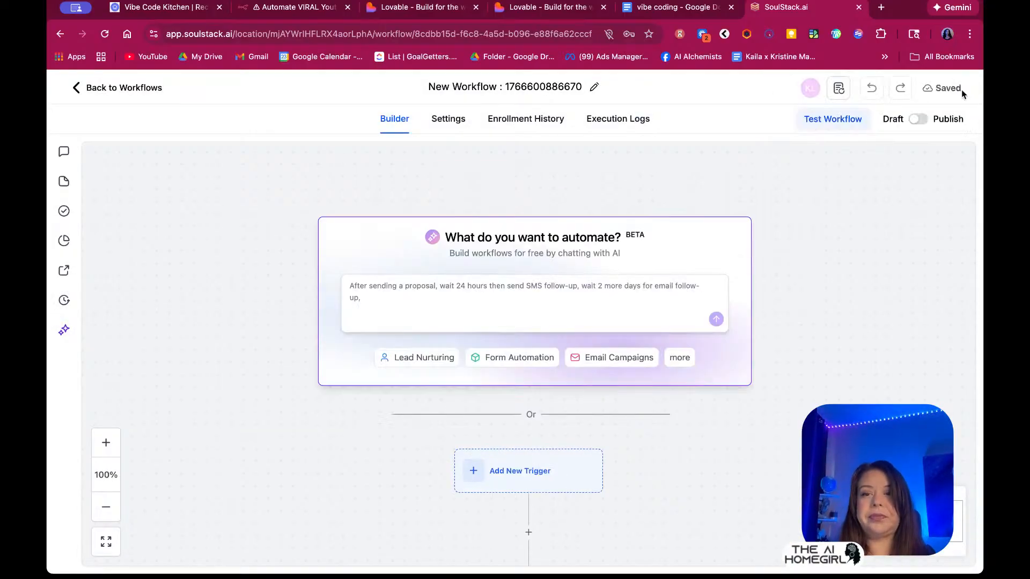
Add Inbound Webhook as the workflow's trigger
scroll(805, 341, "down", 4)
left_click(531, 233)
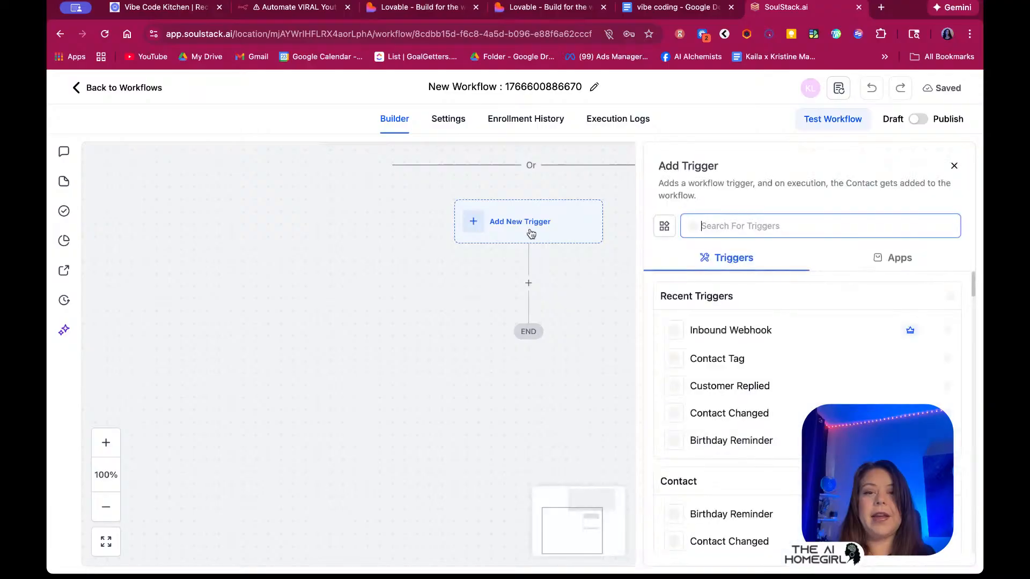
type("in")
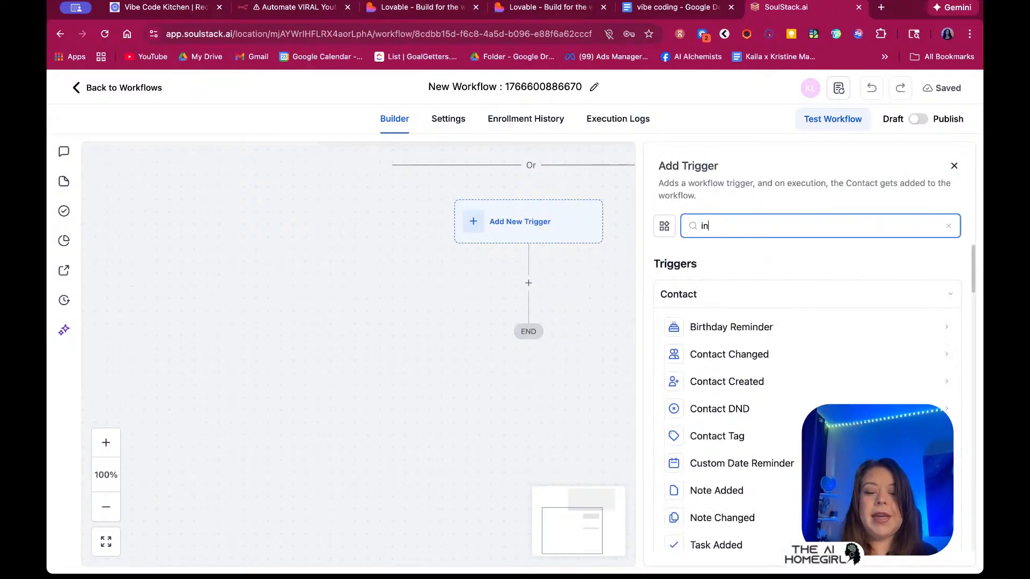
key("BackSpace")
key("BackSpace")
type("web")
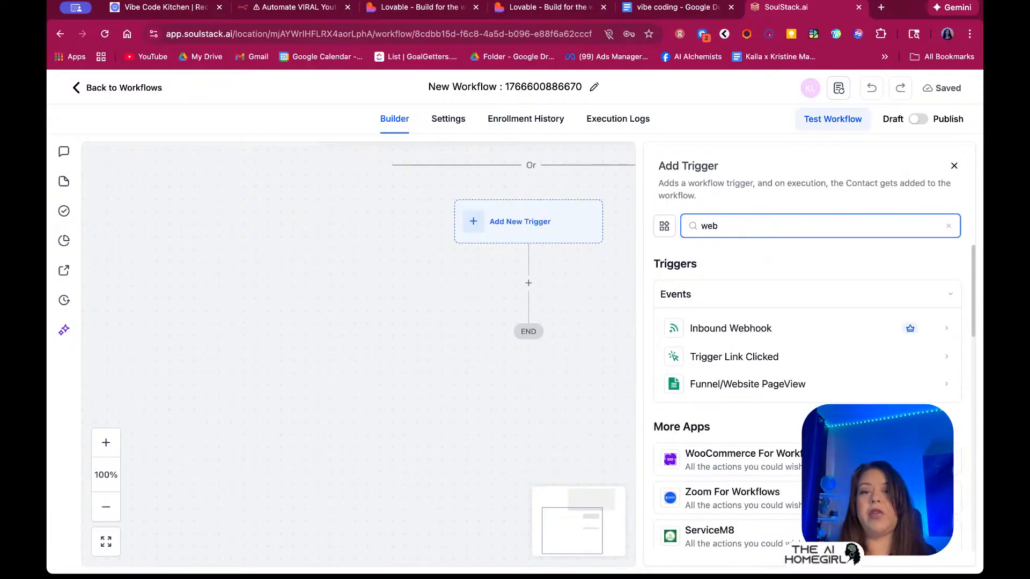
left_click(735, 328)
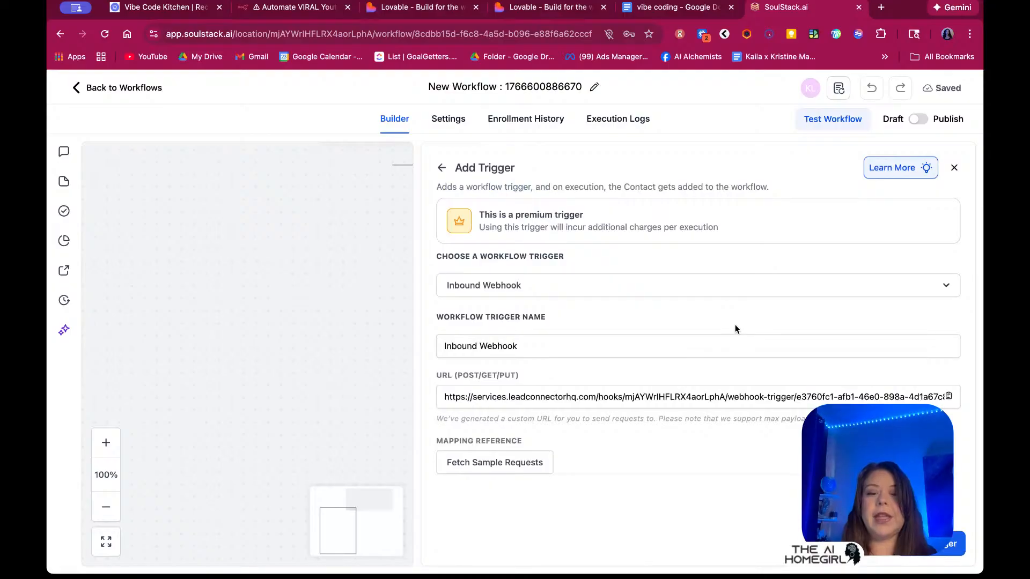
Copy the inbound webhook URL and switch to the Price With Confidence project in Lovable
left_click(948, 397)
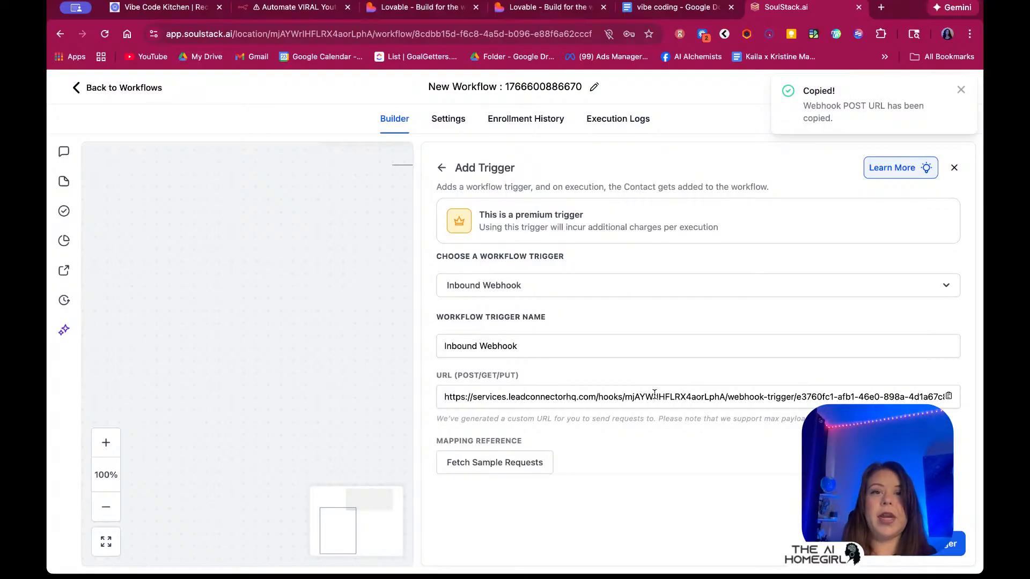
left_click(433, 14)
left_click(532, 10)
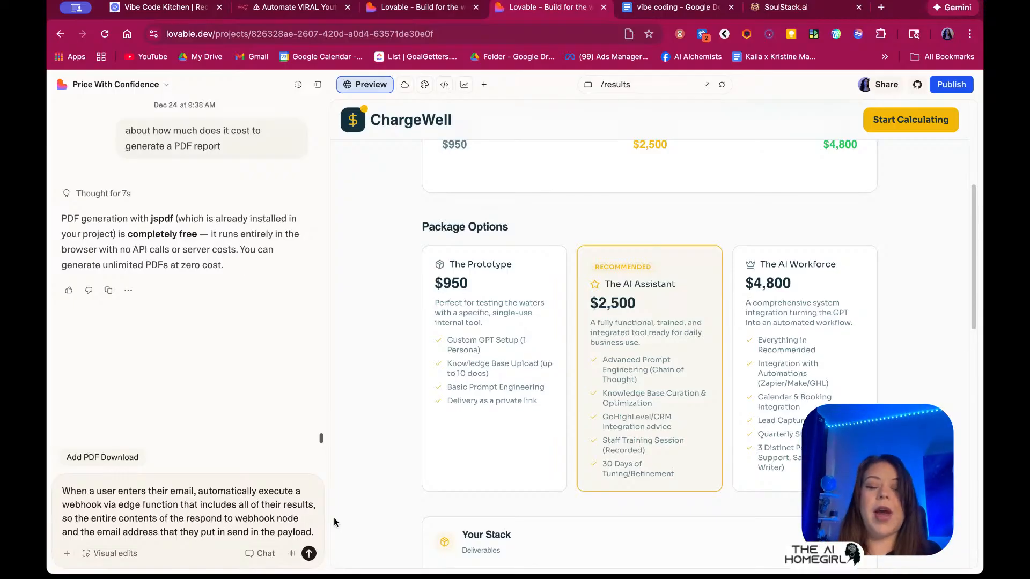
Append the webhook URL to the prompt, send it, then stop the build
key("shift+Return")
key("shift+Return")
key("super+v")
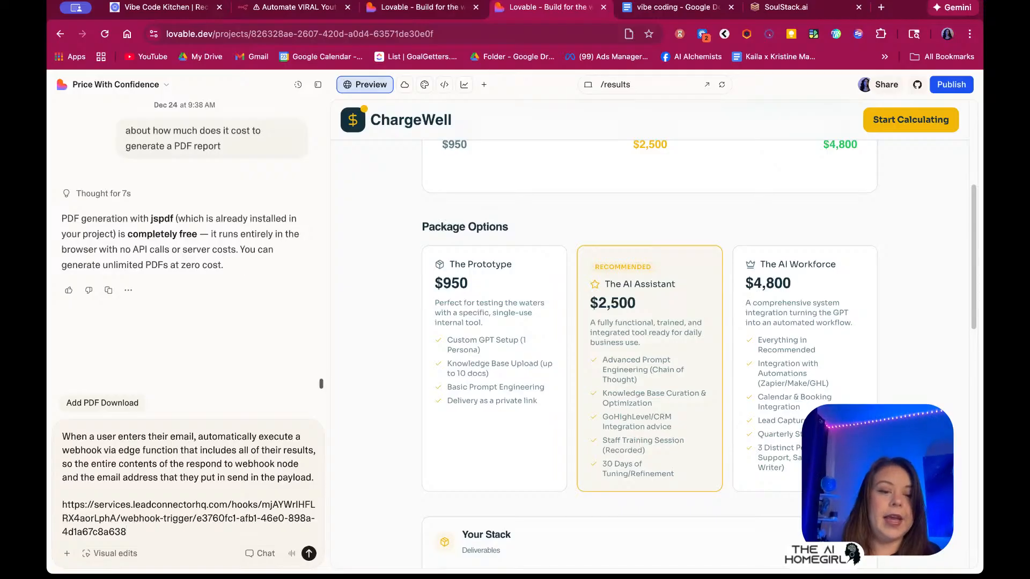
left_click(311, 554)
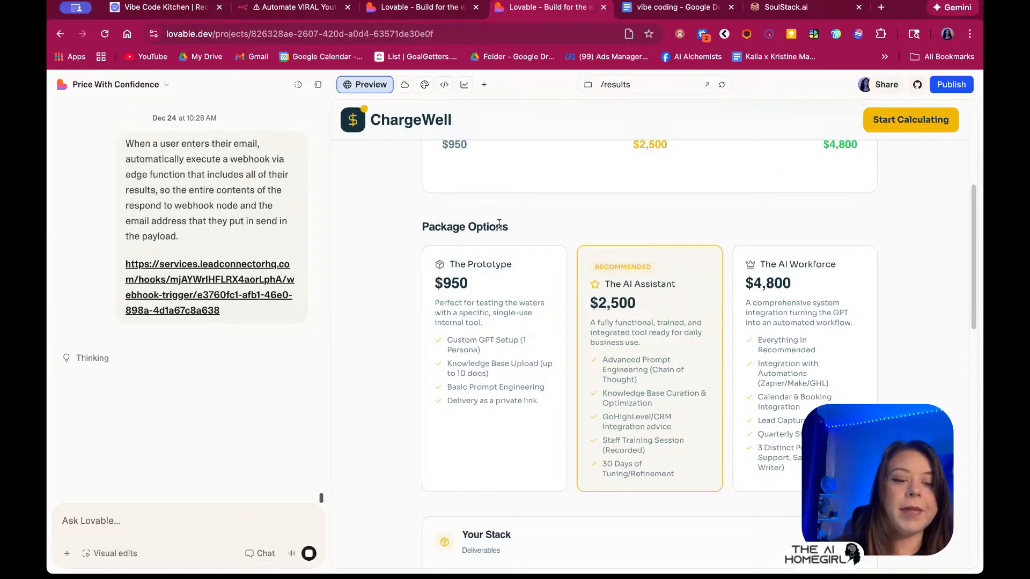
left_click(309, 555)
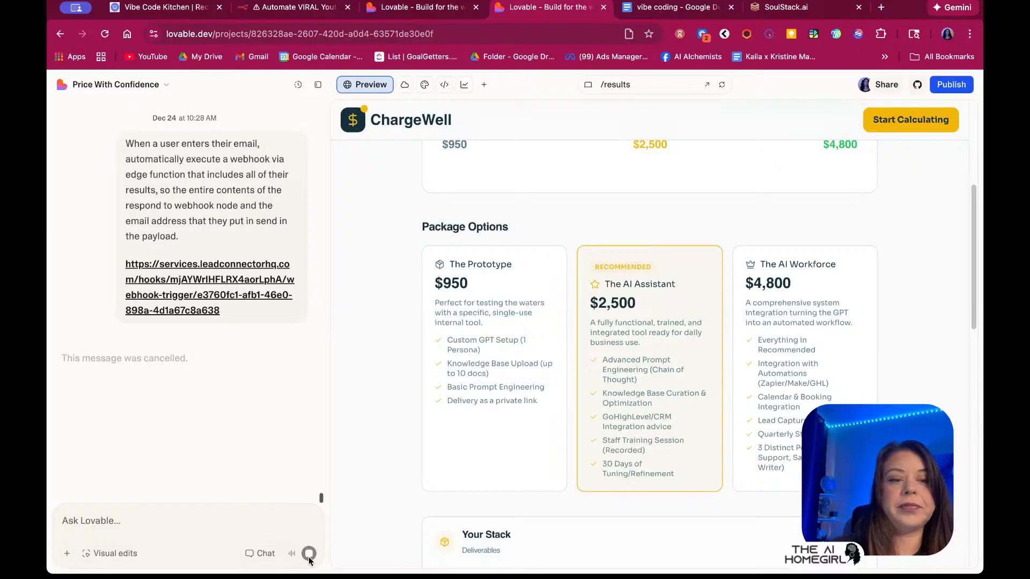
In Chat mode, resend the instruction with 'Please give an example of the payload you will send'
left_click_drag(220, 311, 127, 145)
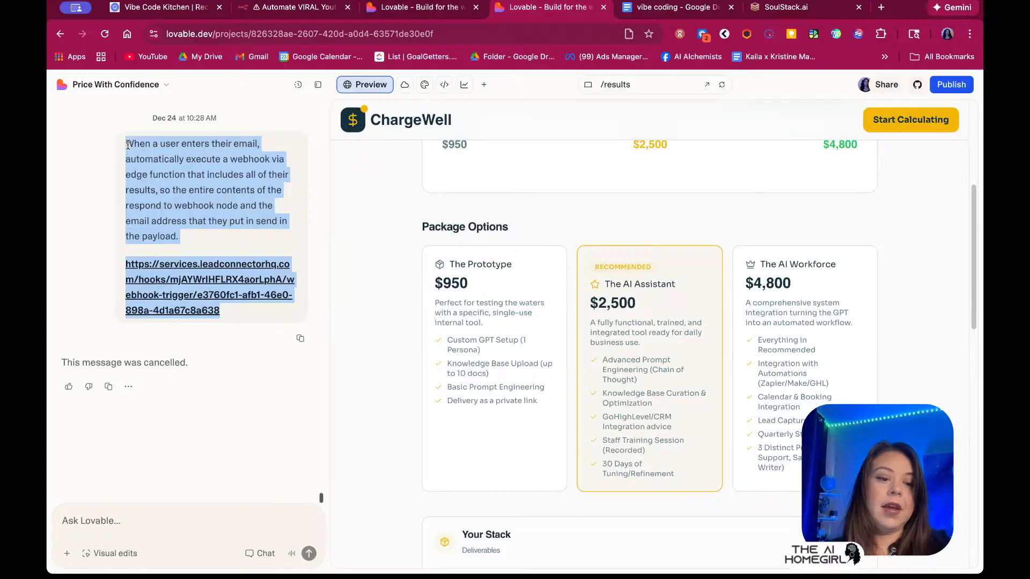
left_click(260, 555)
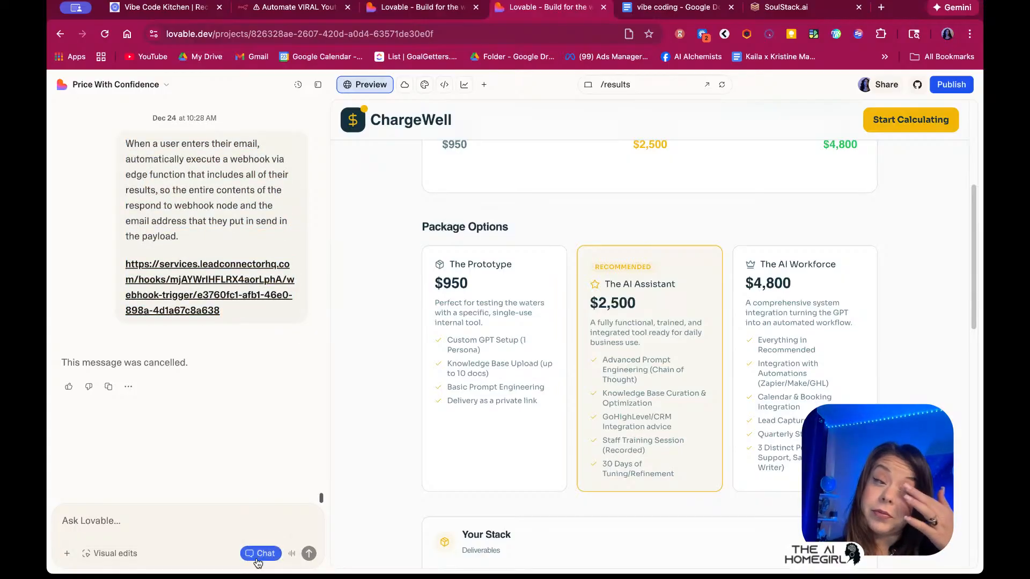
left_click_drag(188, 243, 124, 142)
key("ctrl+c")
left_click(114, 522)
key("ctrl+v")
key("shift+Return")
key("shift+Return")
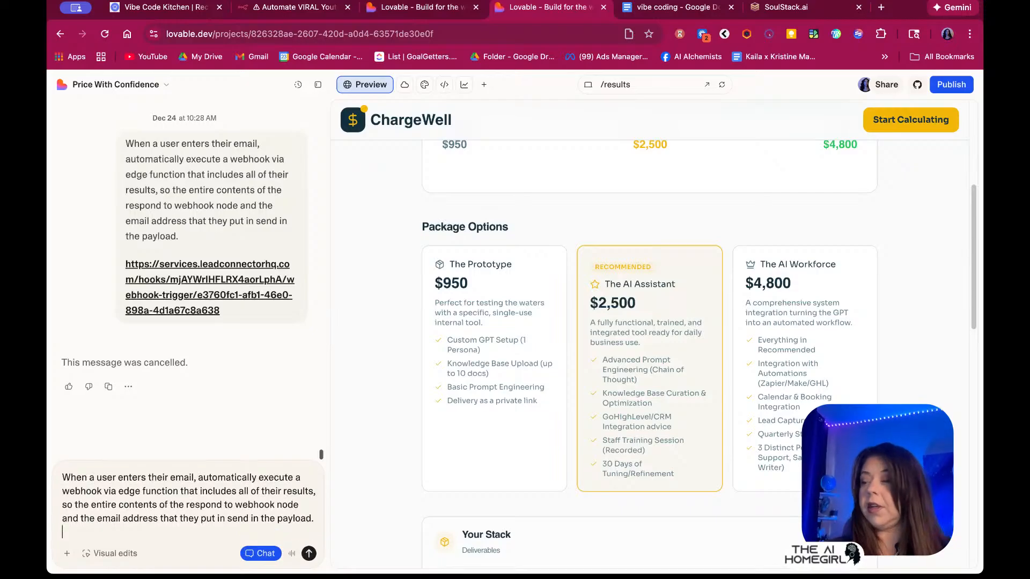
type("Please give")
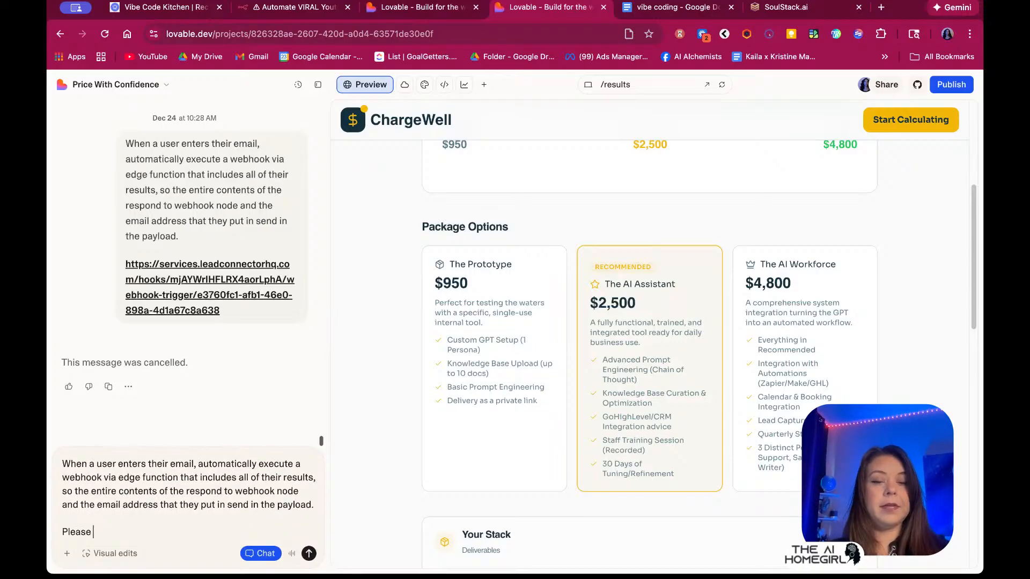
key("BackSpace")
key("BackSpace")
key("BackSpace")
key("BackSpace")
key("BackSpace")
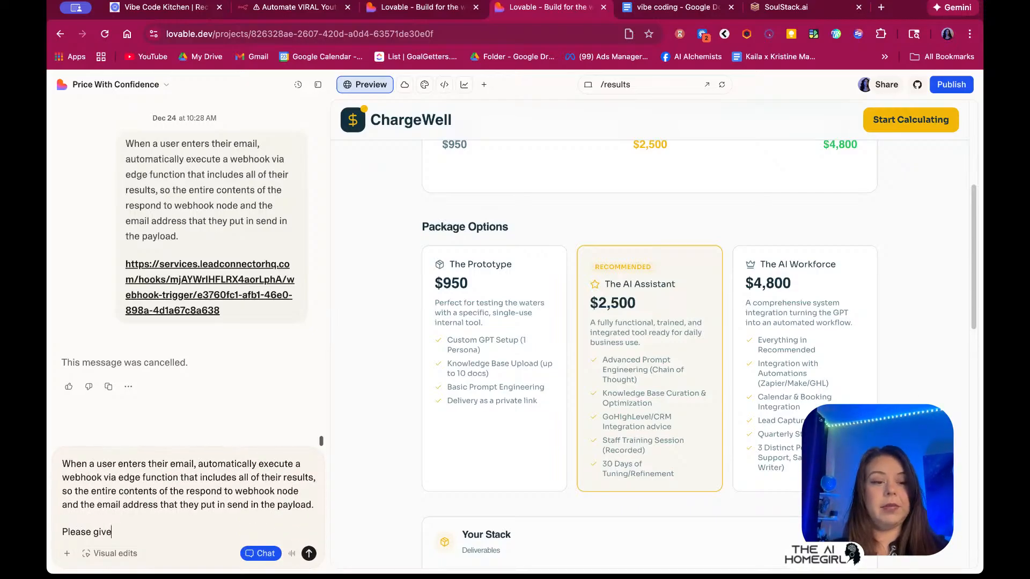
type("give an example")
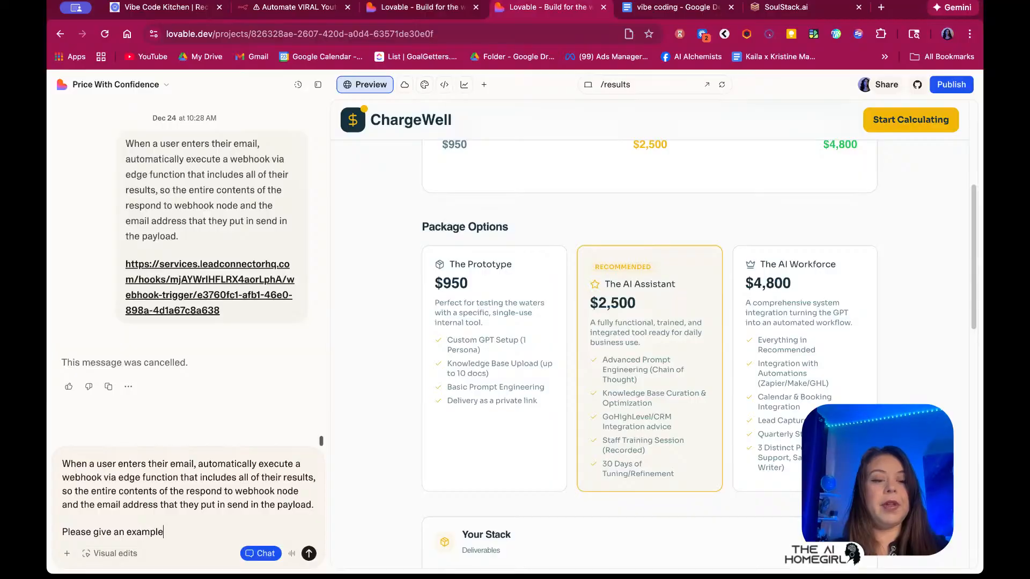
type(" of the payload you will send")
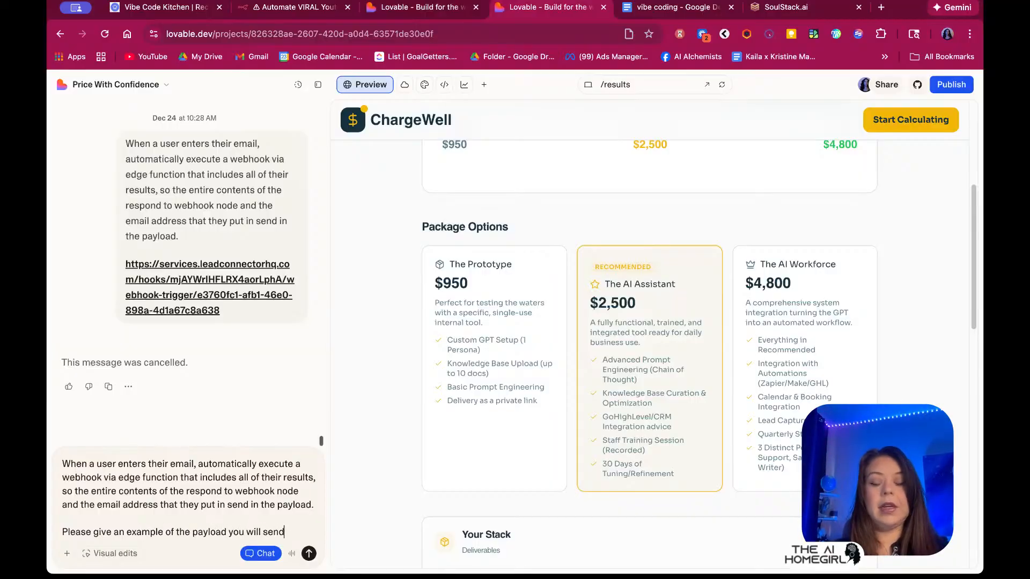
key("Return")
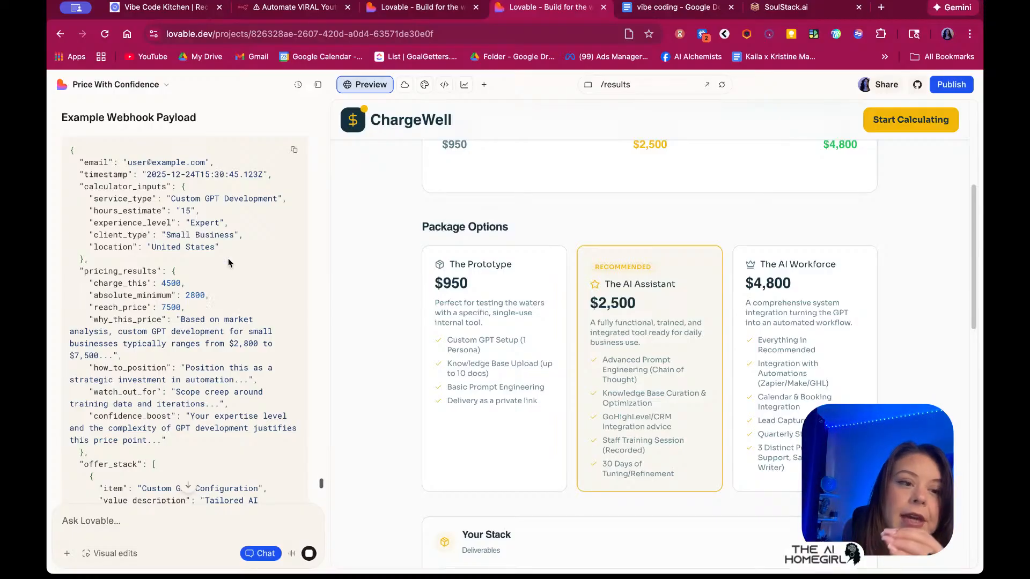
scroll(228, 261, "up", 3)
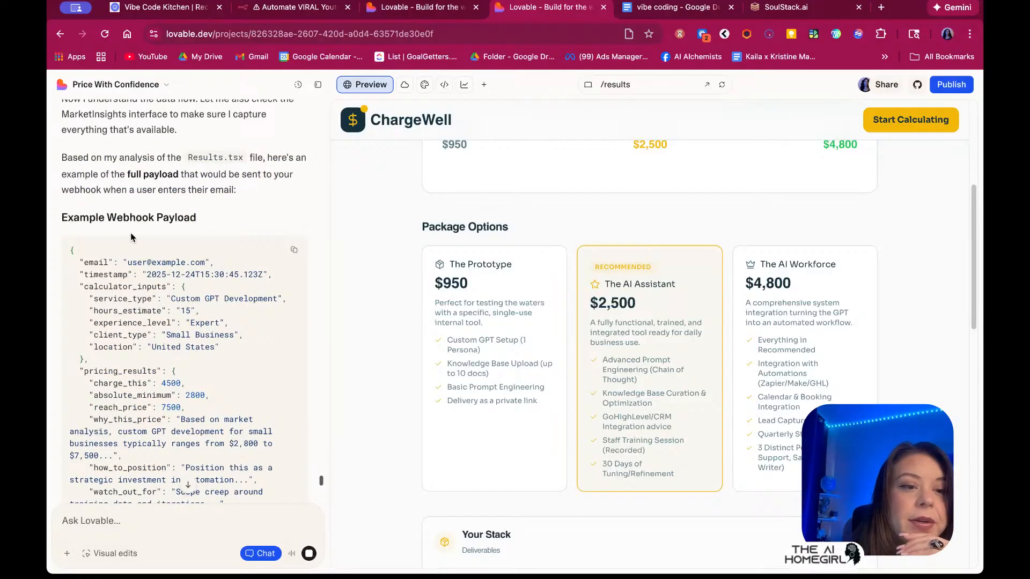
scroll(193, 268, "down", 1)
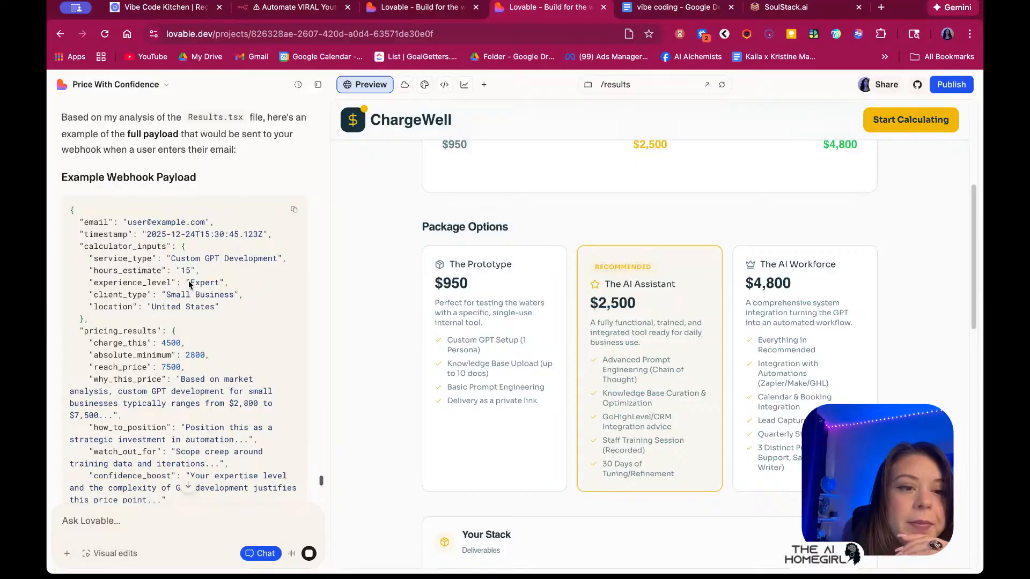
scroll(224, 266, "down", 8)
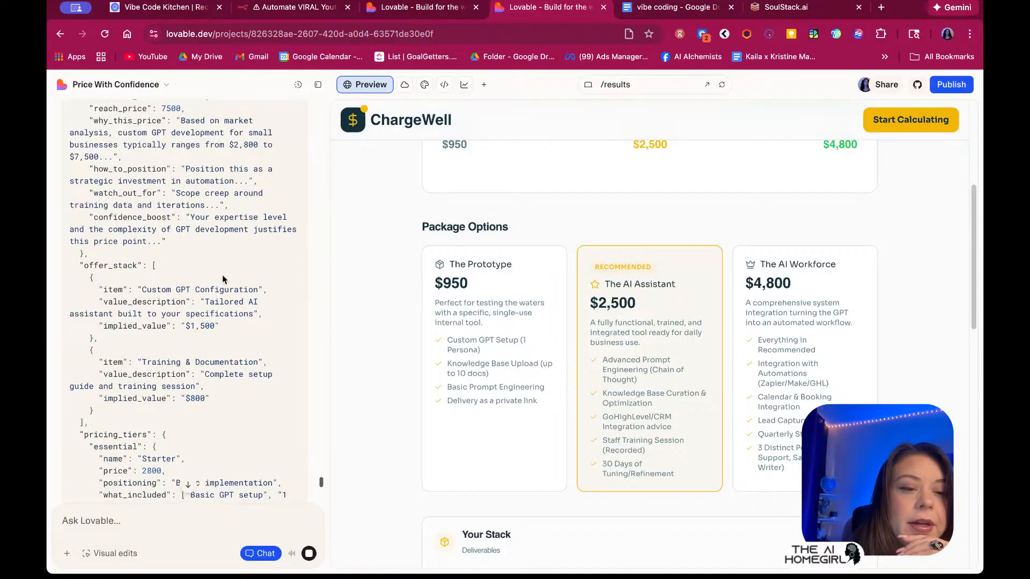
scroll(222, 275, "down", 8)
scroll(224, 286, "down", 10)
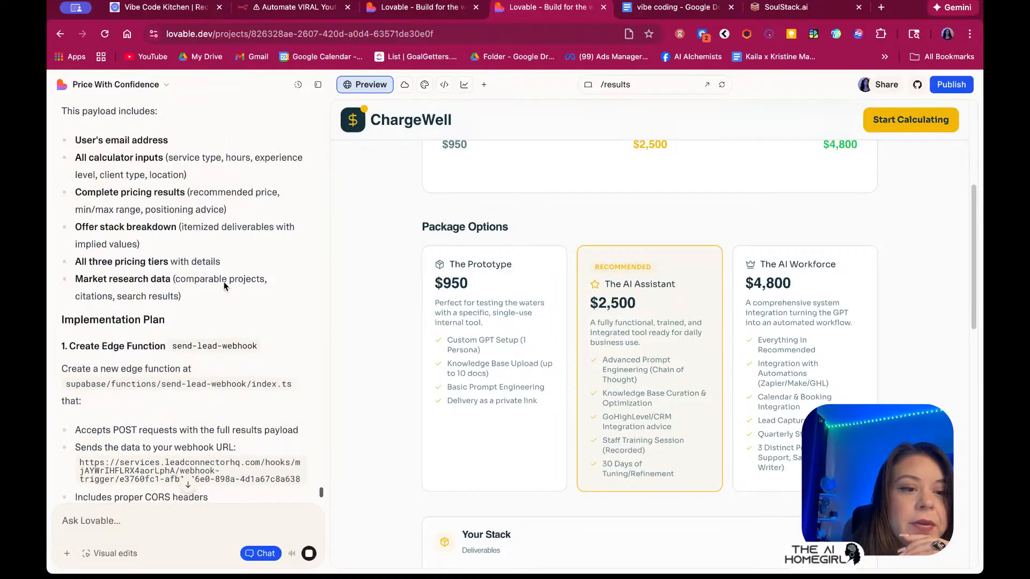
scroll(224, 286, "up", 6)
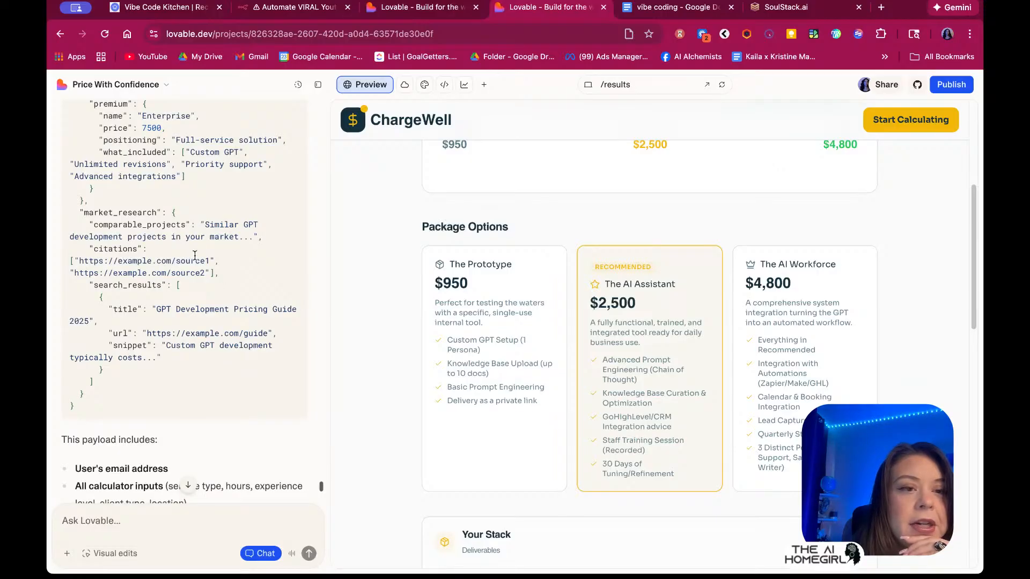
scroll(199, 253, "up", 2)
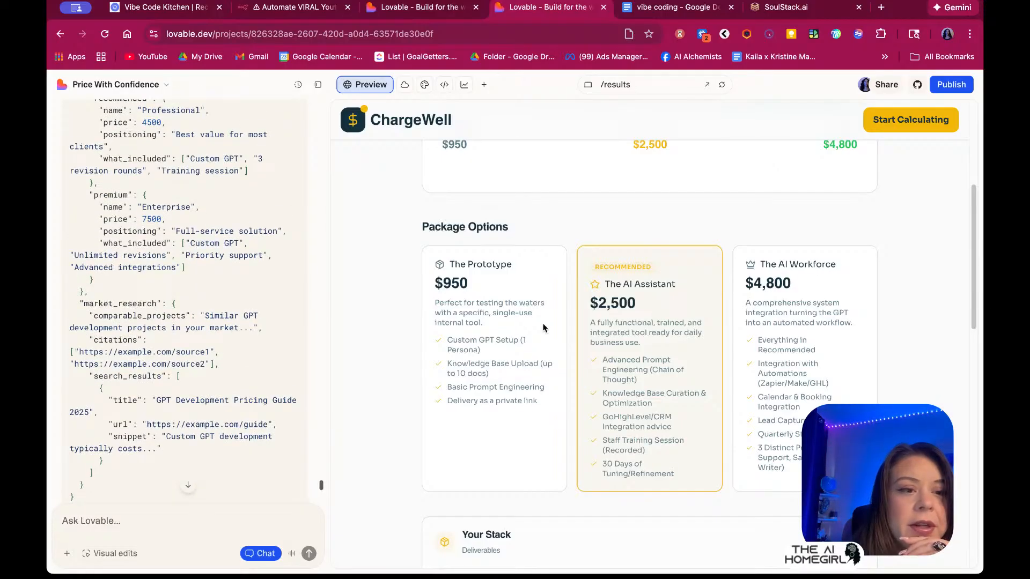
scroll(542, 328, "up", 5)
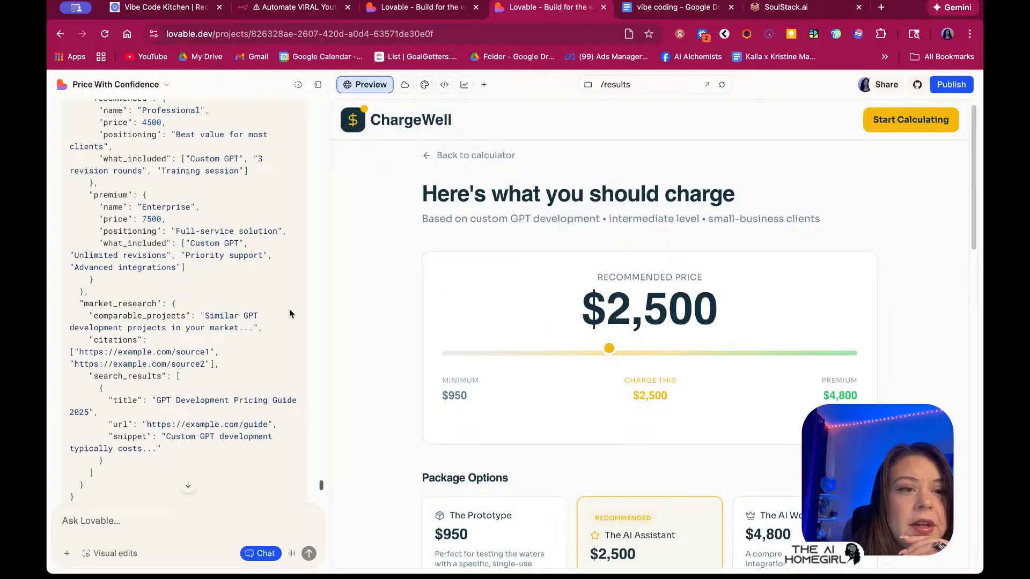
scroll(230, 301, "up", 10)
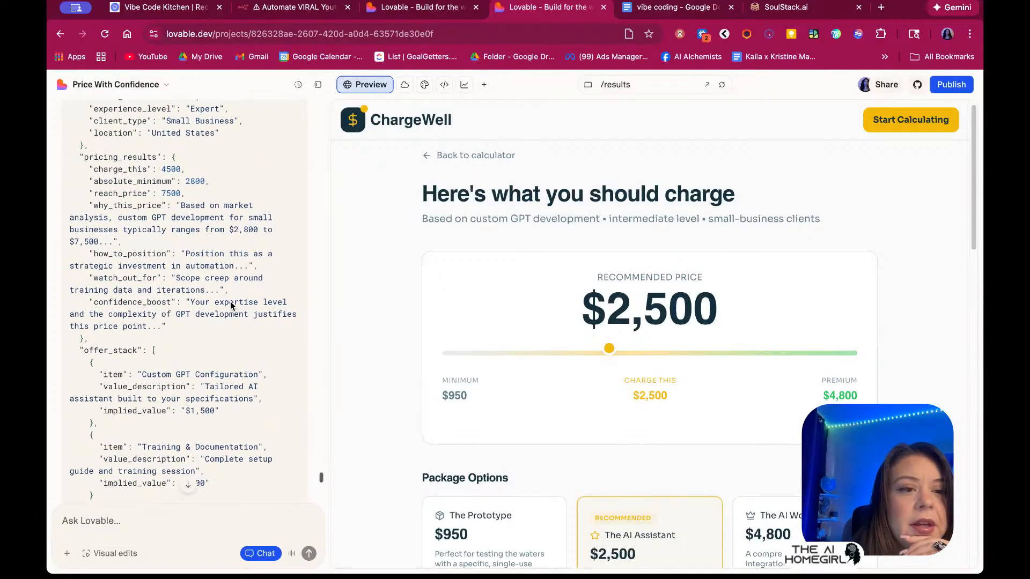
scroll(536, 376, "down", 10)
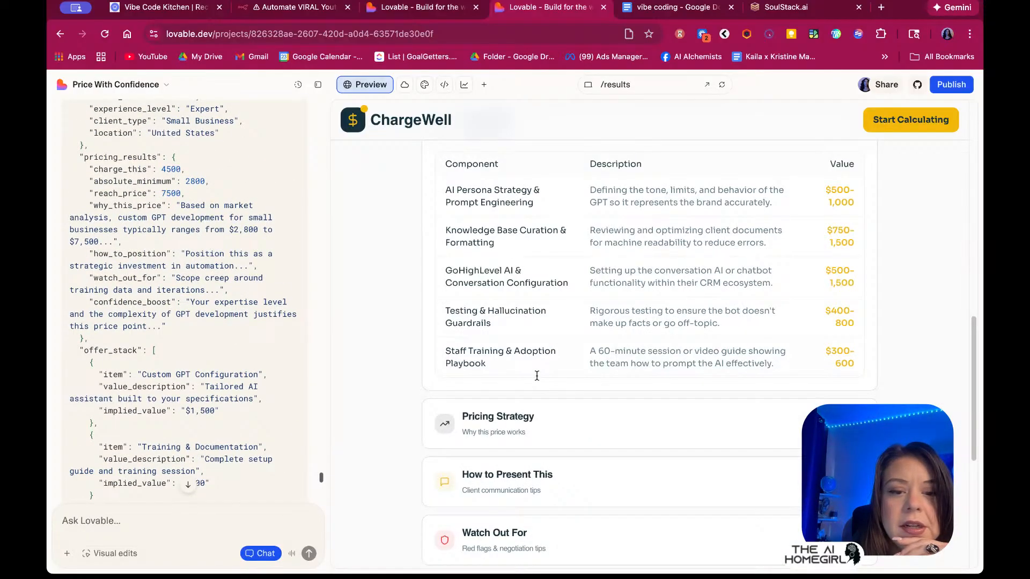
scroll(536, 376, "down", 5)
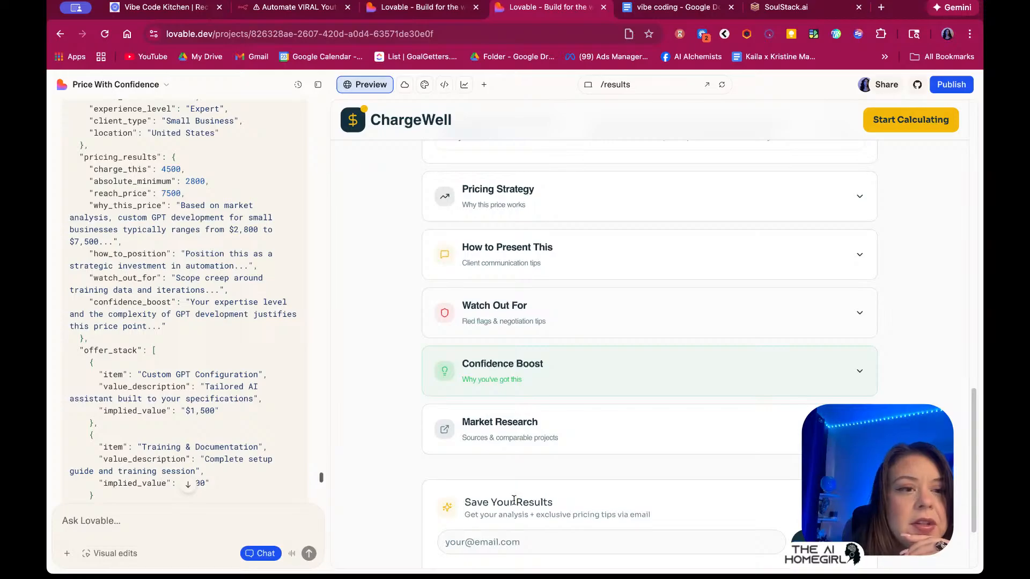
scroll(509, 542, "up", 3)
scroll(212, 286, "up", 2)
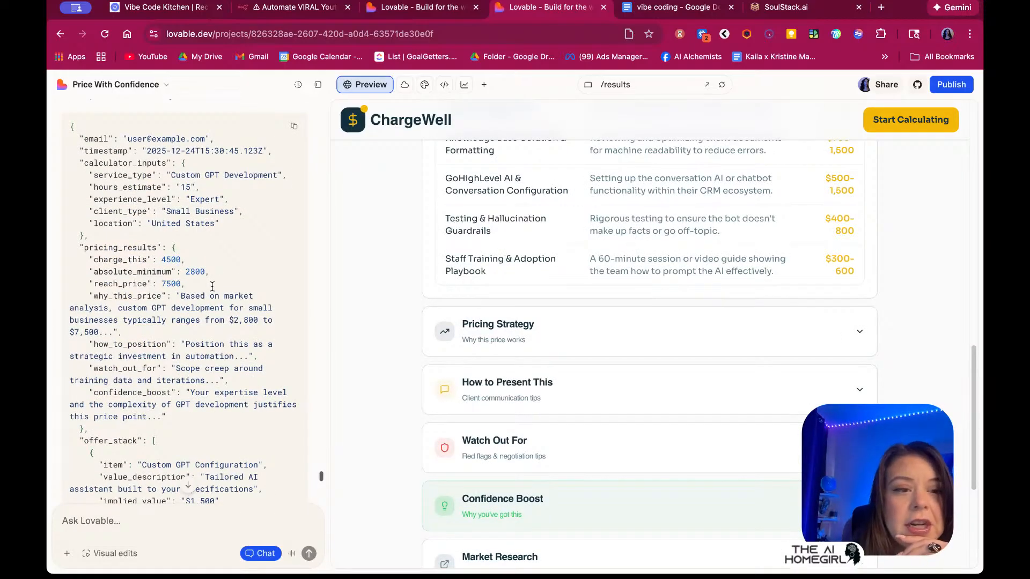
scroll(212, 286, "up", 3)
scroll(236, 337, "down", 4)
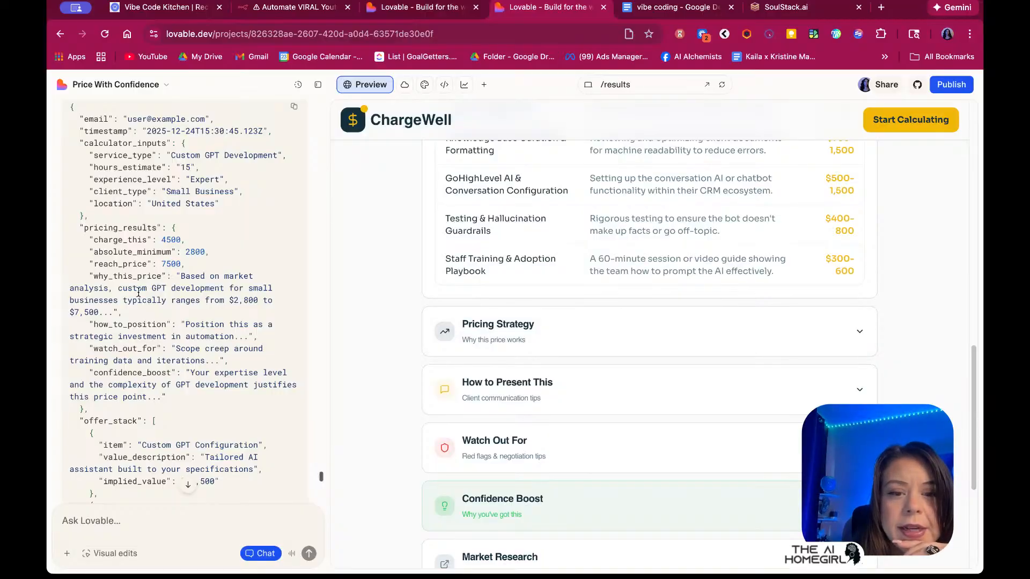
scroll(494, 365, "up", 3)
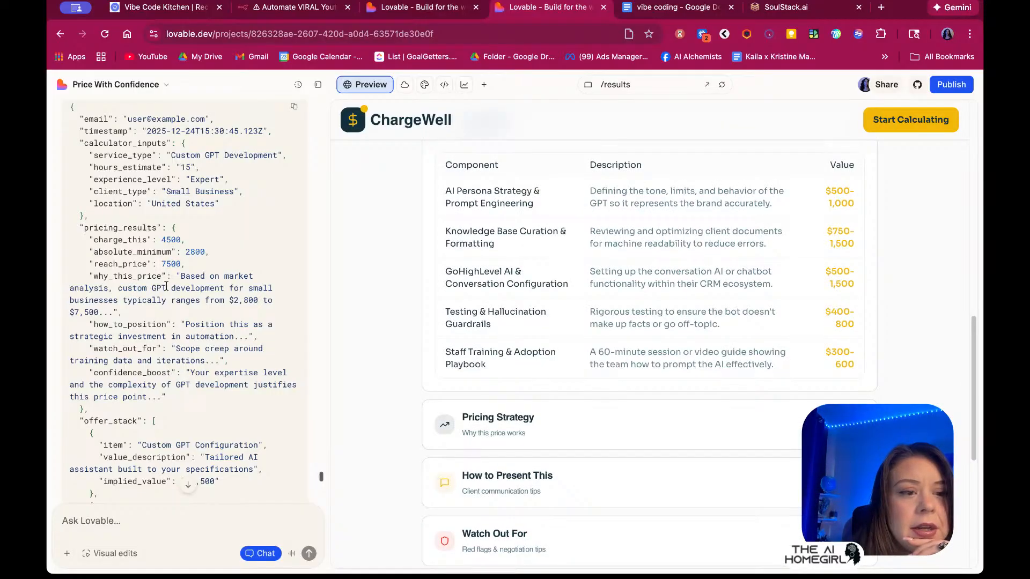
left_click(477, 425)
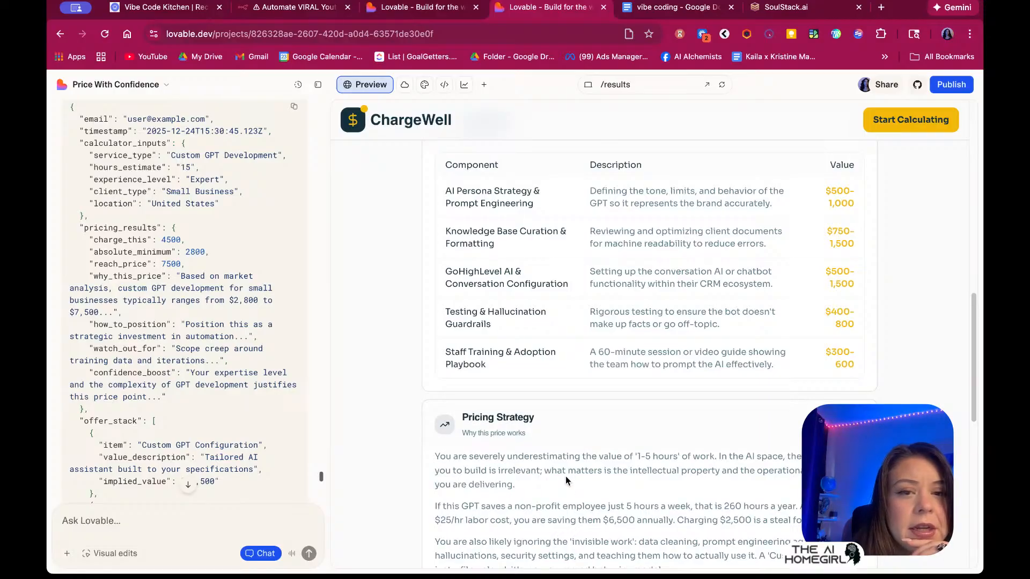
scroll(566, 477, "up", 13)
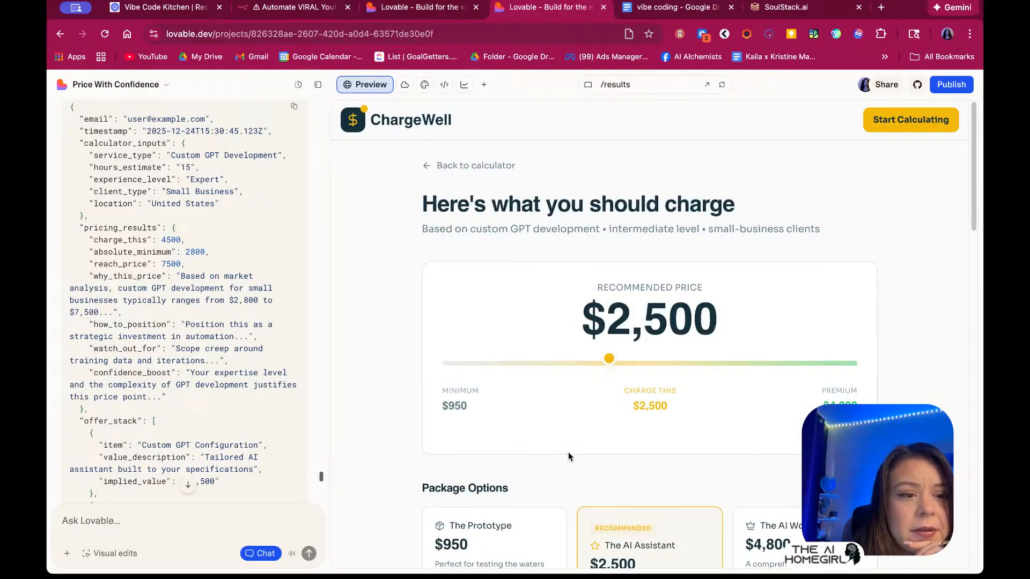
scroll(568, 452, "down", 5)
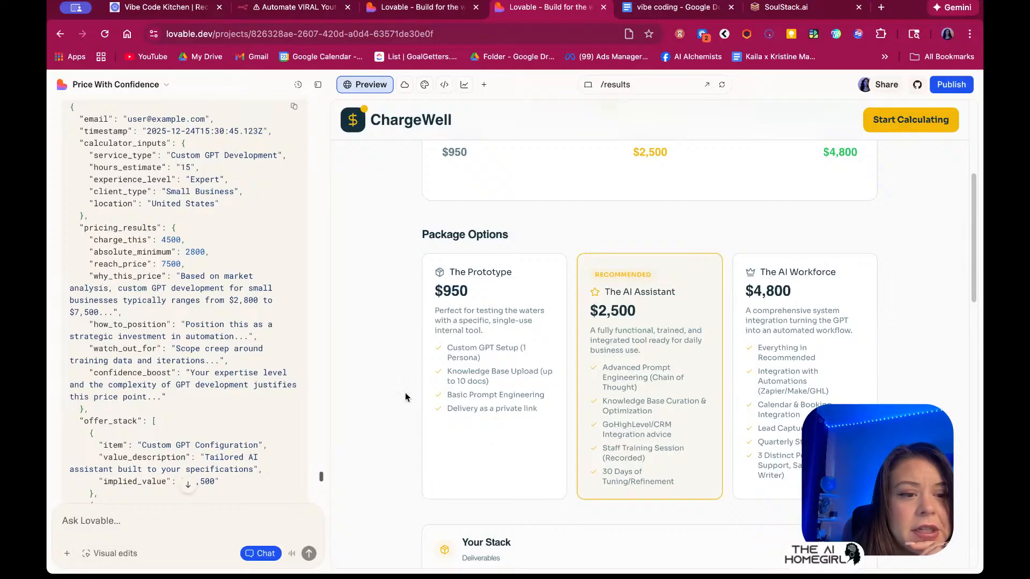
scroll(515, 309, "down", 4)
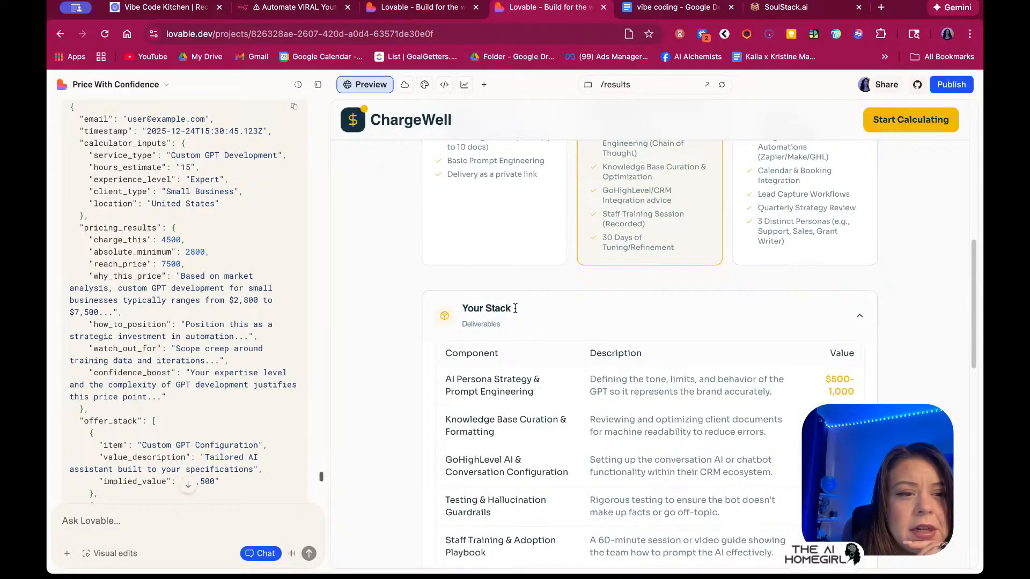
scroll(515, 308, "up", 9)
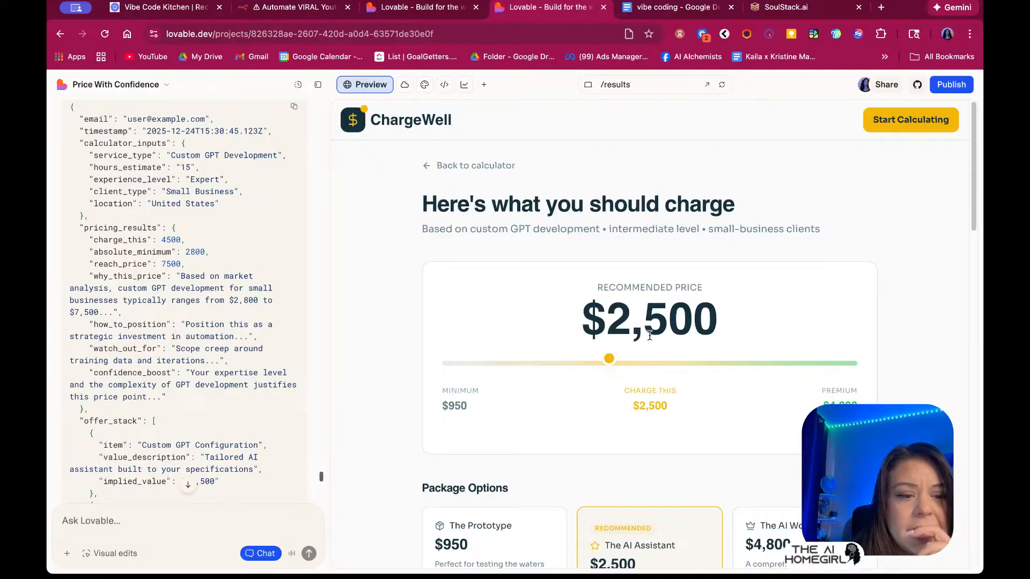
scroll(587, 294, "down", 8)
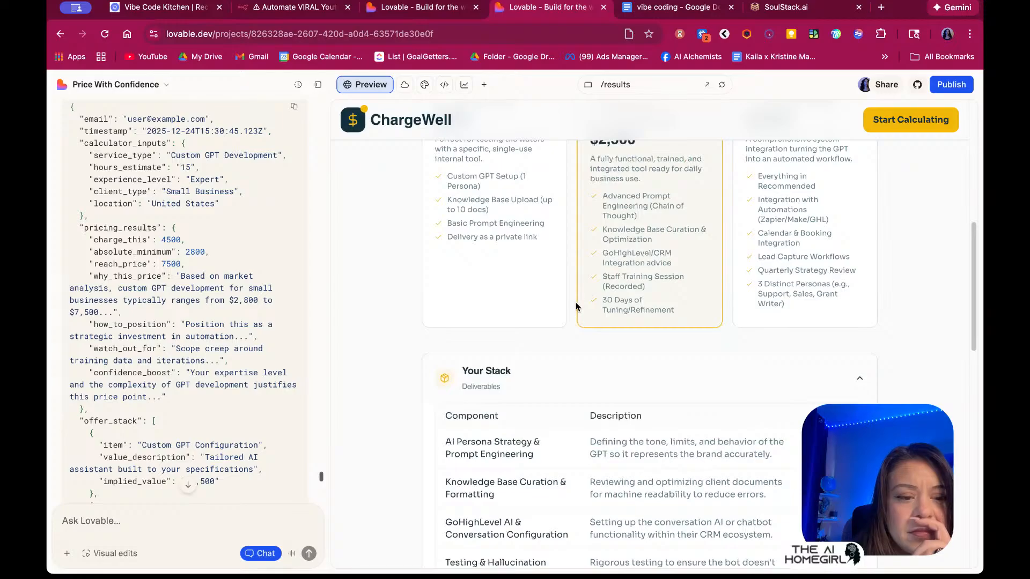
scroll(212, 308, "down", 4)
scroll(260, 317, "down", 2)
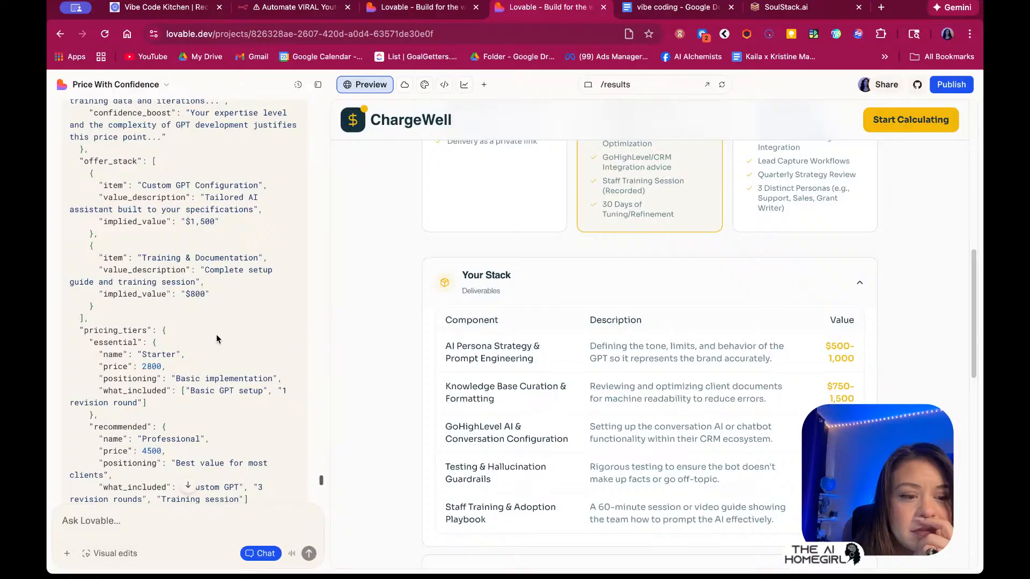
scroll(217, 334, "down", 6)
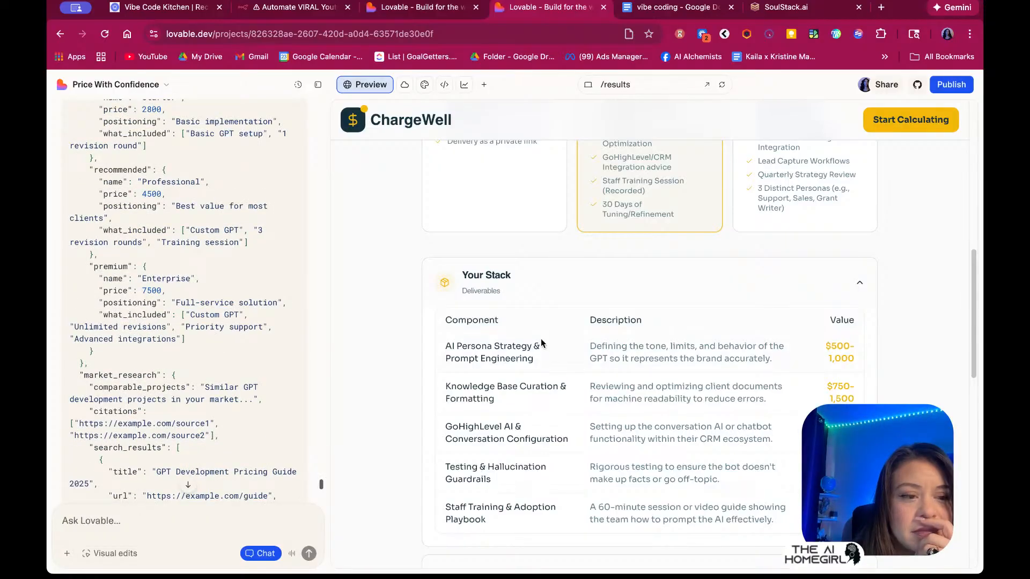
scroll(541, 339, "down", 5)
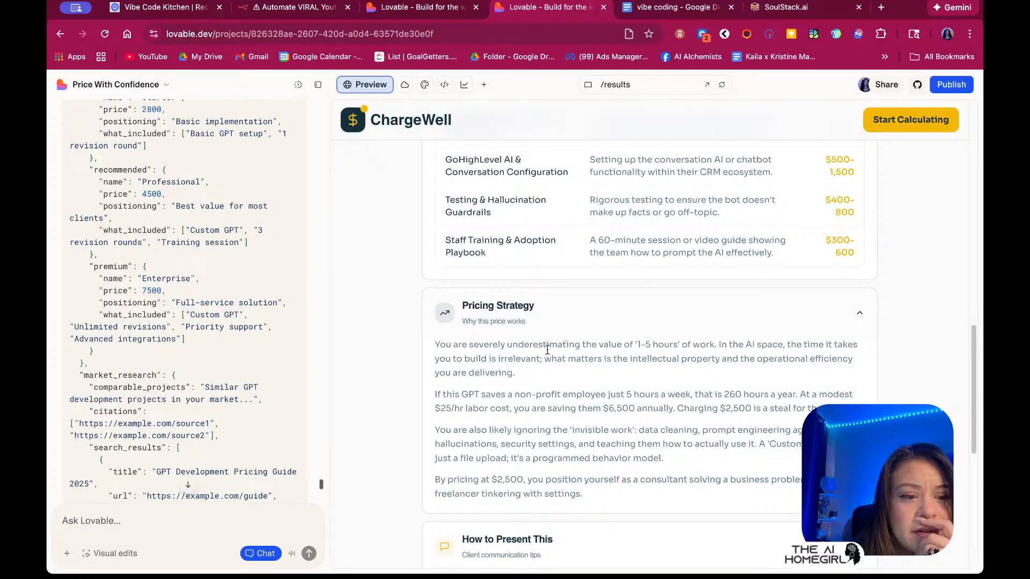
scroll(272, 403, "down", 2)
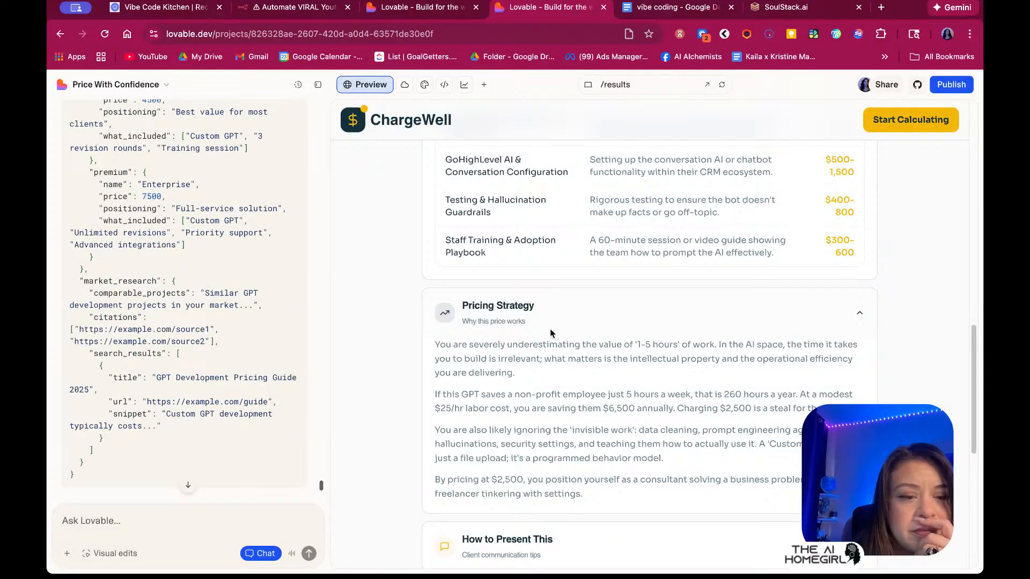
scroll(552, 332, "up", 15)
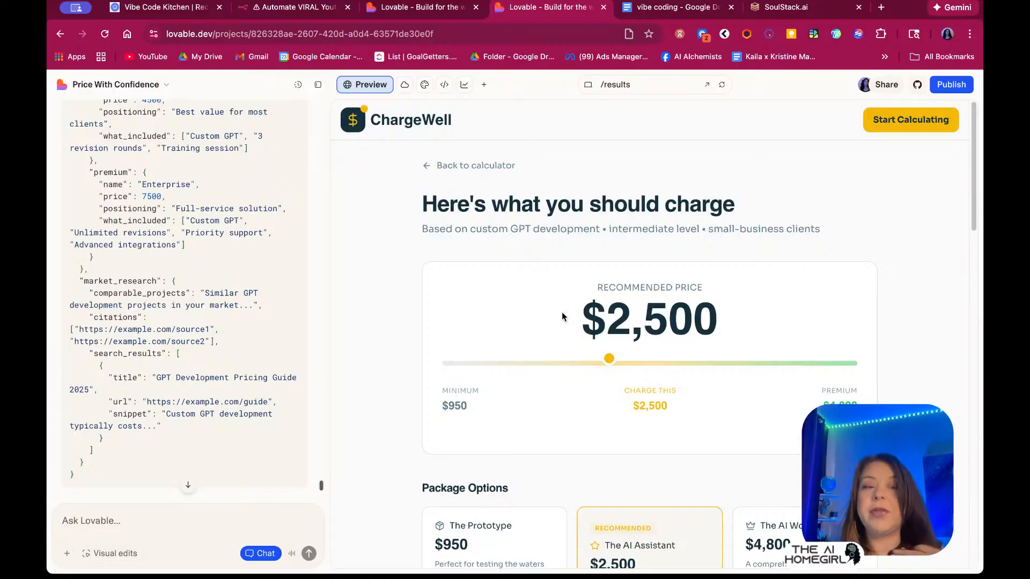
scroll(586, 412, "down", 5)
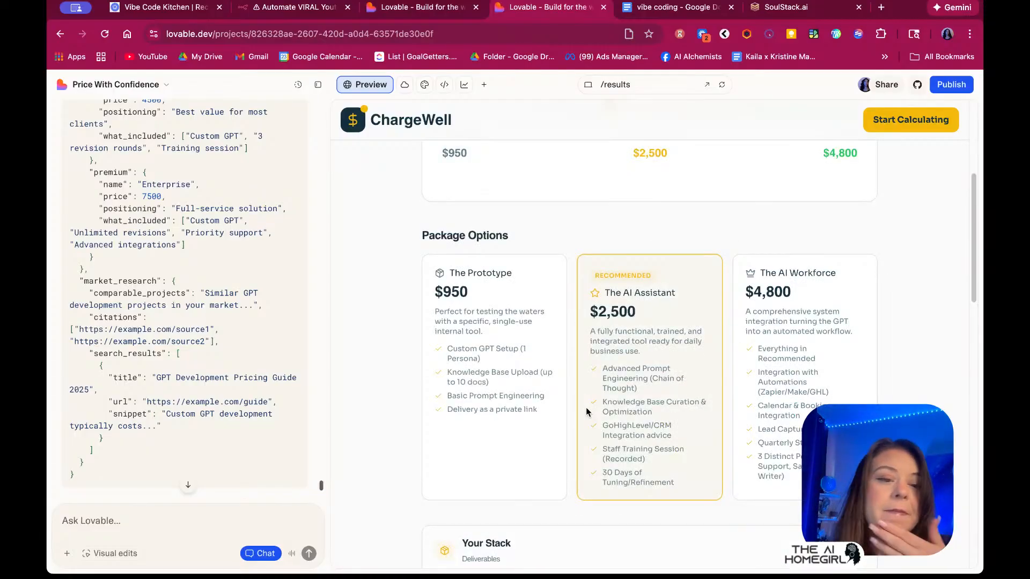
scroll(586, 411, "down", 4)
scroll(150, 349, "down", 5)
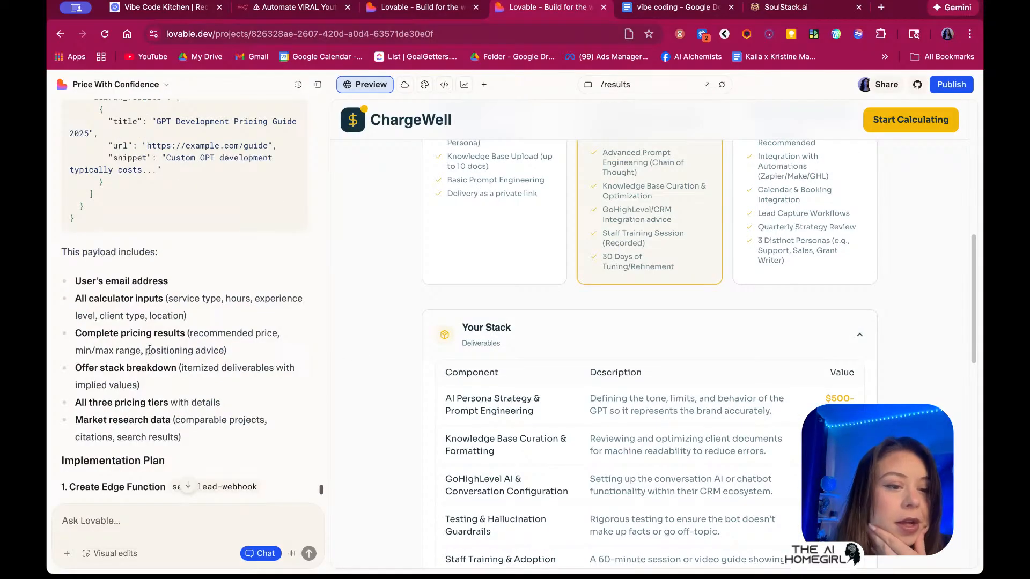
Scroll through the results preview and start voice dictation
scroll(269, 320, "down", 2)
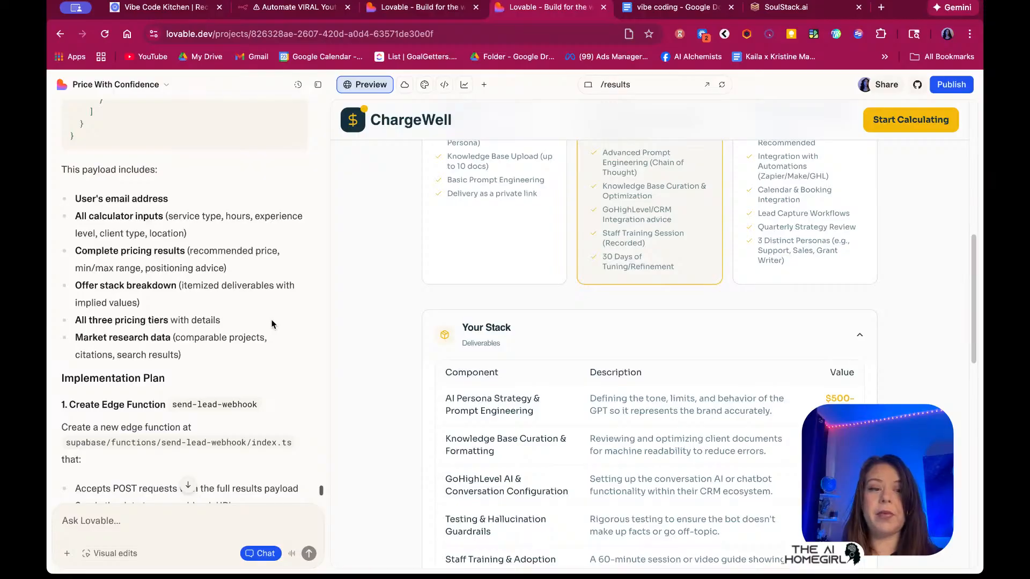
scroll(266, 330, "down", 5)
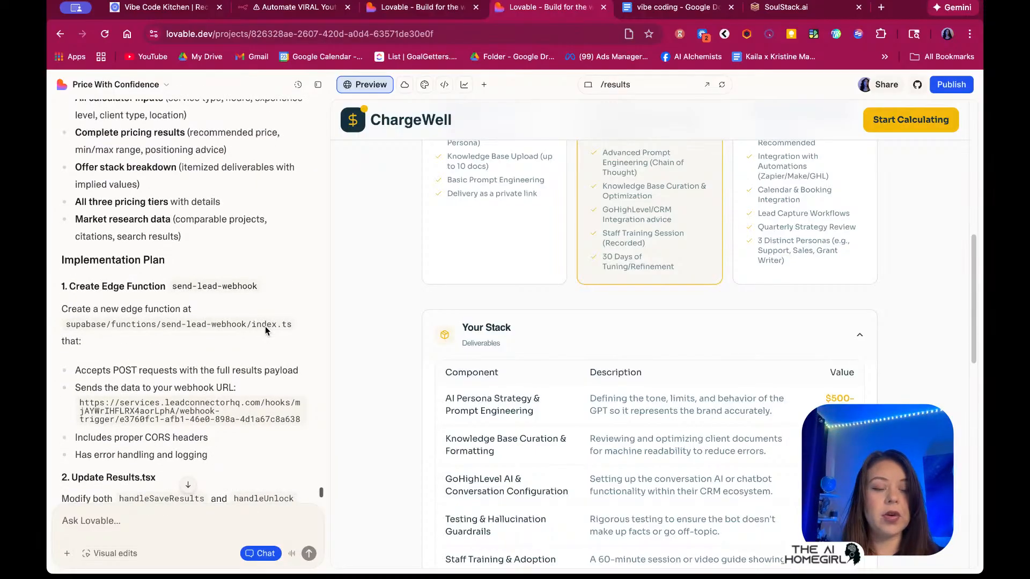
scroll(265, 352, "down", 5)
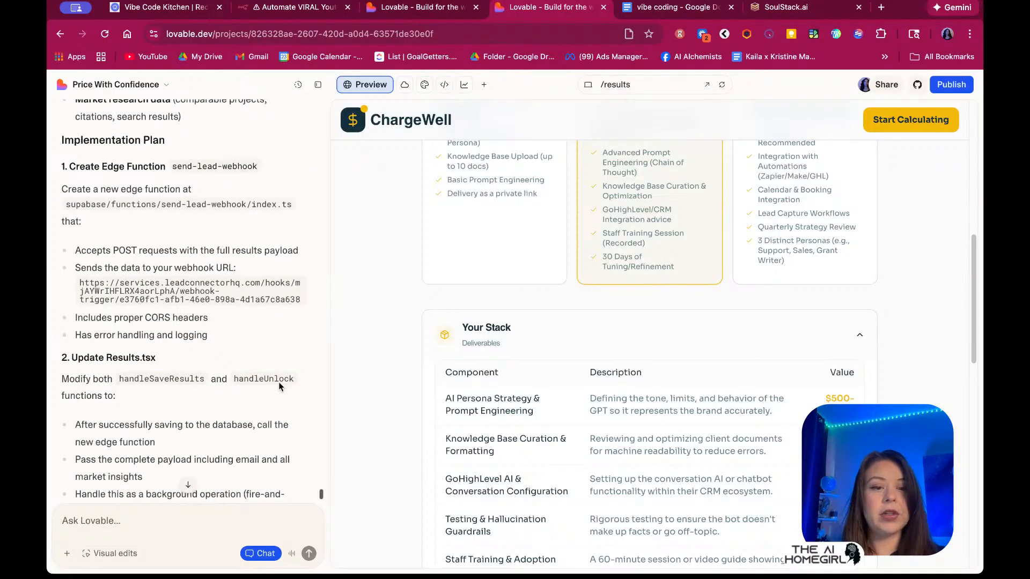
left_click(292, 554)
scroll(162, 322, "up", 15)
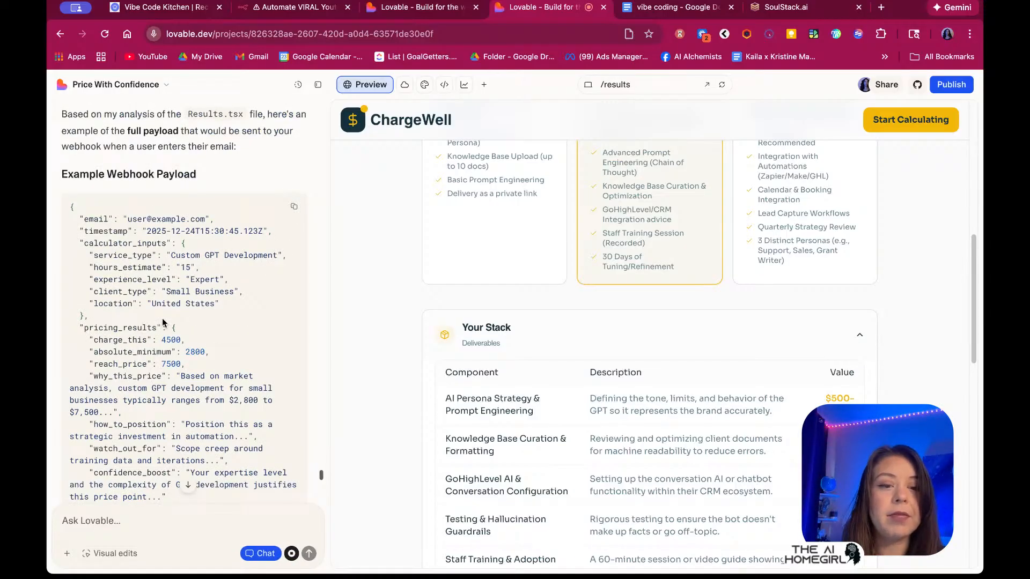
scroll(162, 322, "down", 1)
scroll(350, 273, "up", 2)
scroll(351, 278, "up", 5)
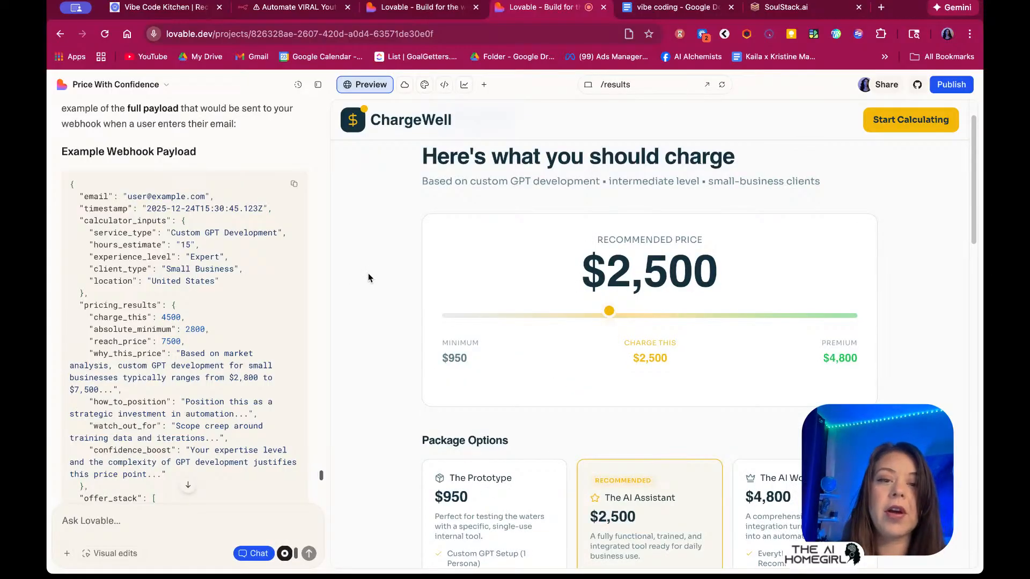
Screenshot the results page's How to Present This section and paste it into the chat box
key("super+shift+4")
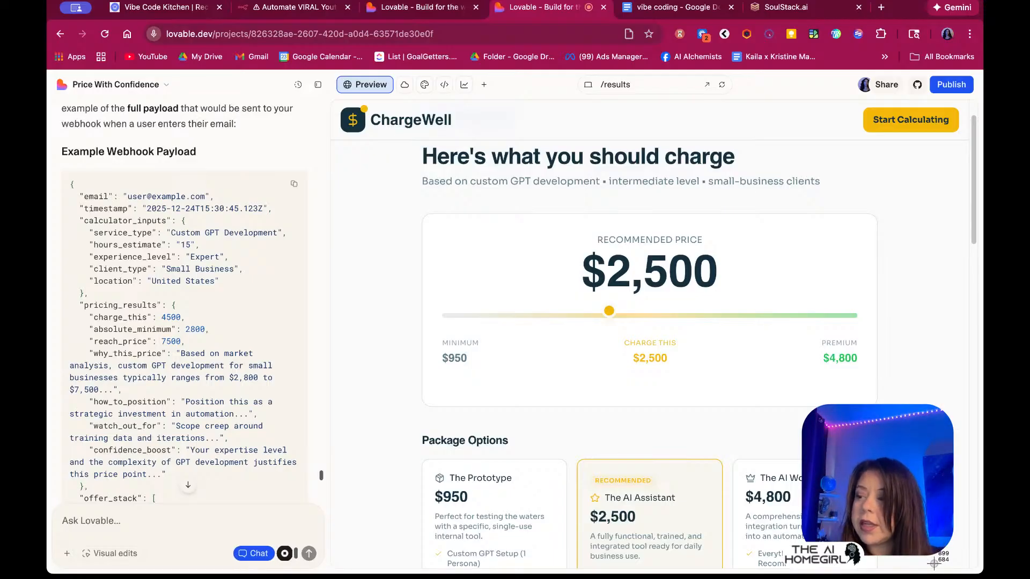
scroll(934, 564, "down", 10)
scroll(940, 402, "down", 4)
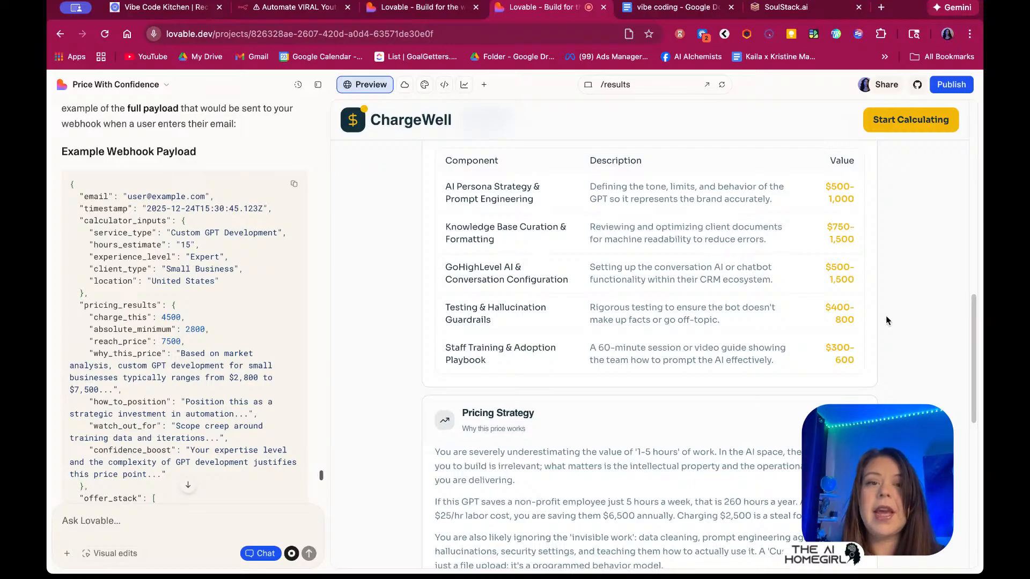
scroll(888, 319, "down", 6)
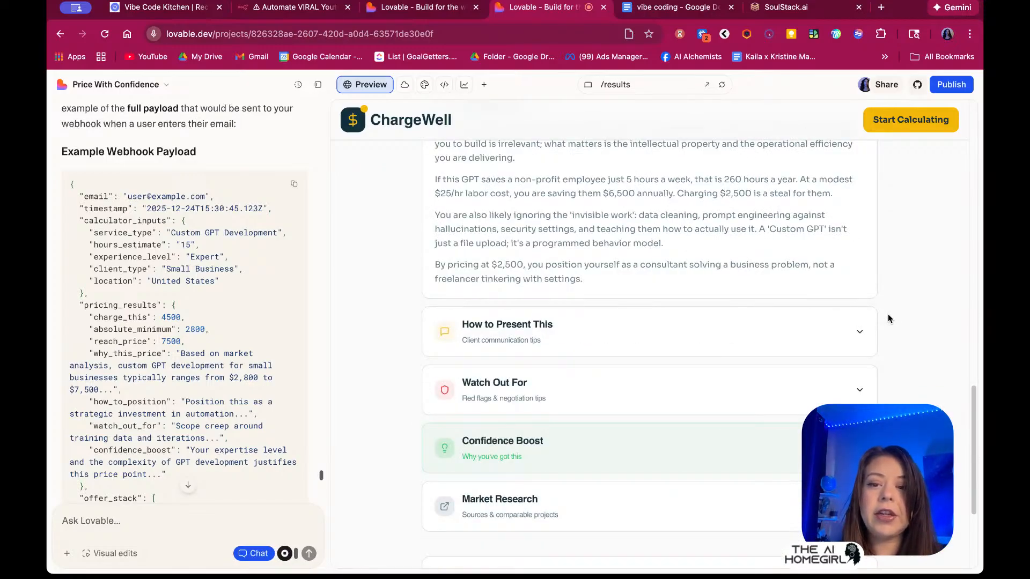
left_click(839, 337)
scroll(920, 326, "up", 2)
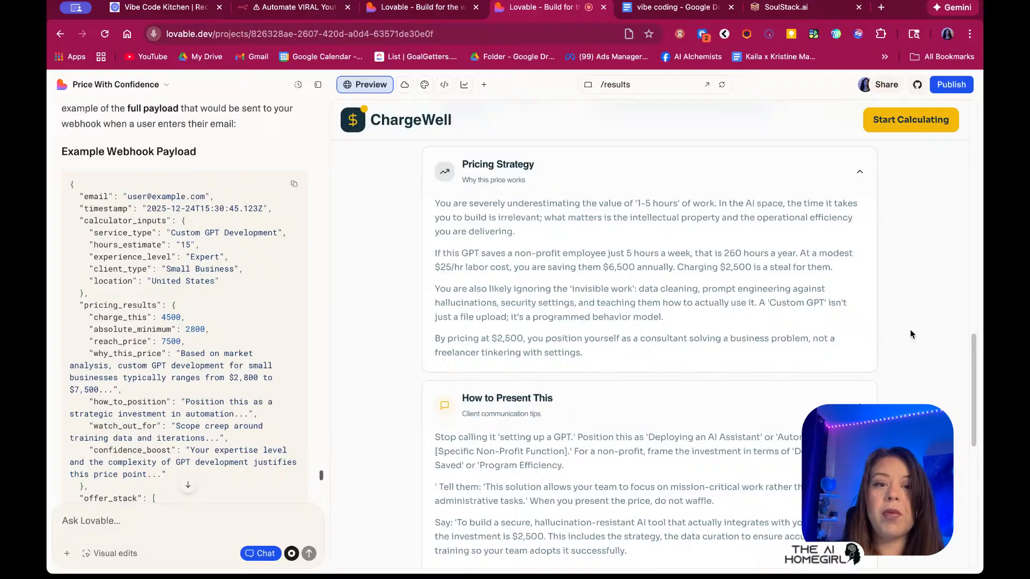
key("super+shift+4")
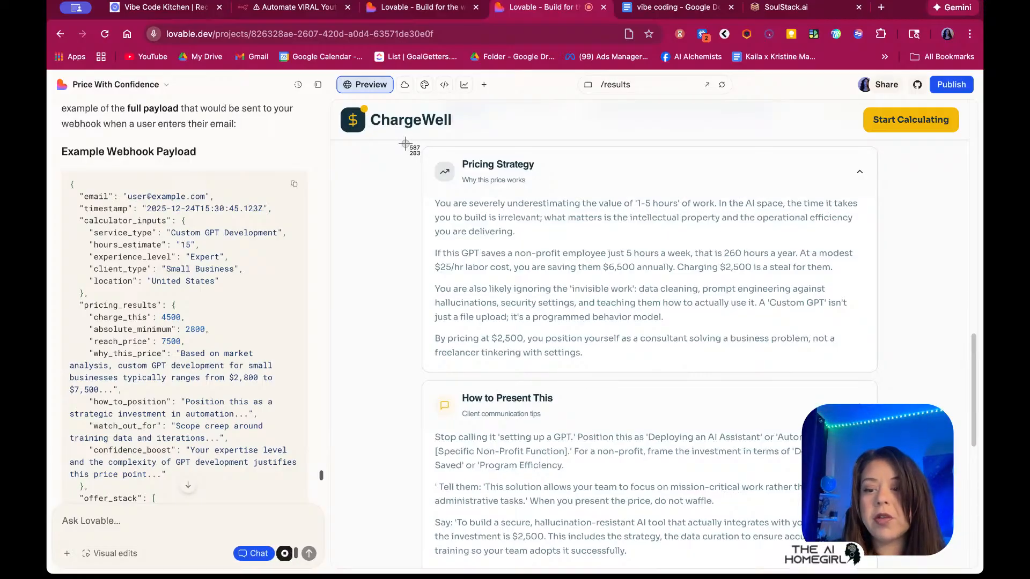
left_click_drag(908, 563, 907, 567)
left_click(233, 534)
key("super+v")
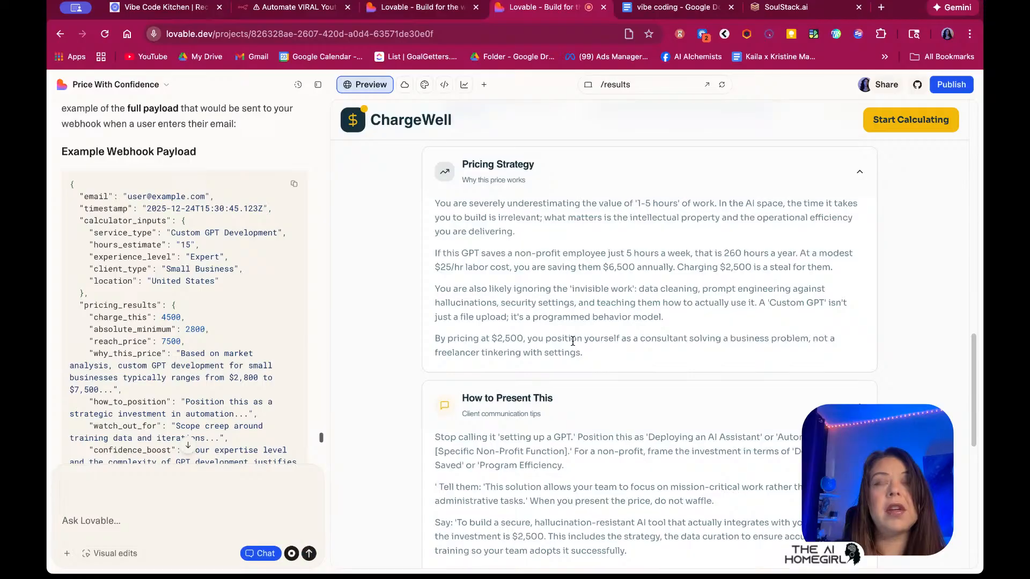
Send the dictated question asking why the webhook payload differs from the results page
left_click(292, 554)
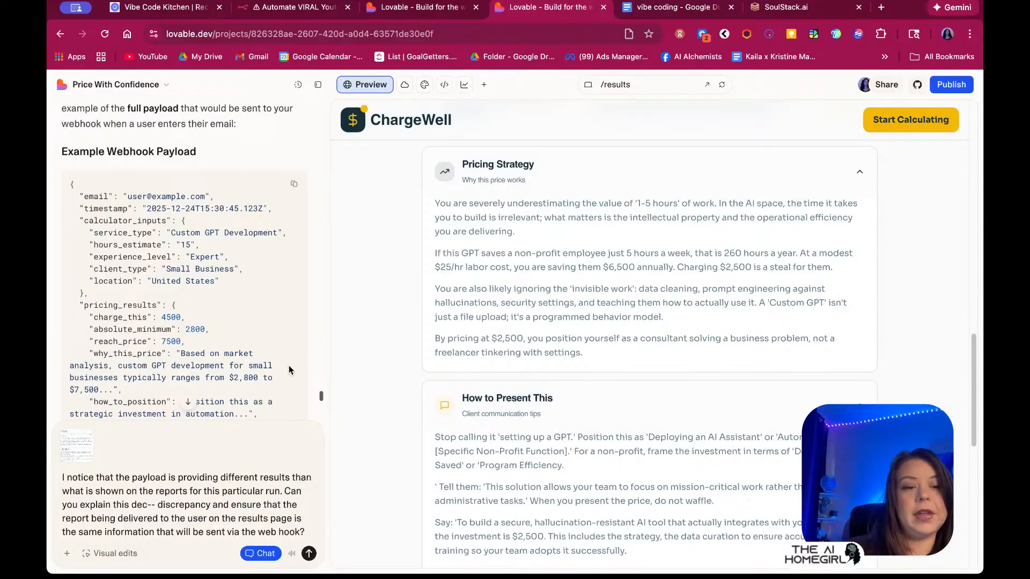
key("Return")
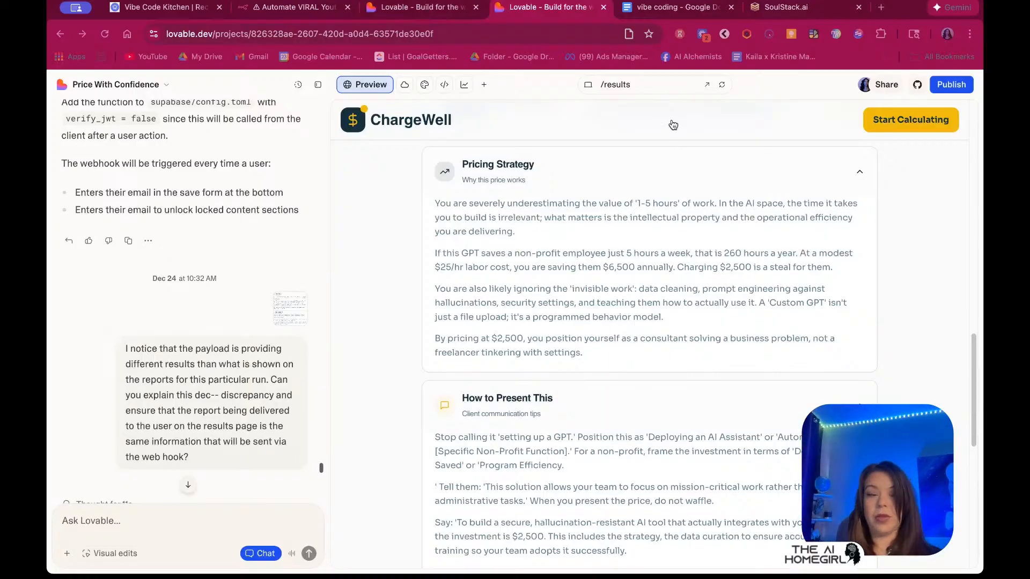
scroll(217, 384, "down", 5)
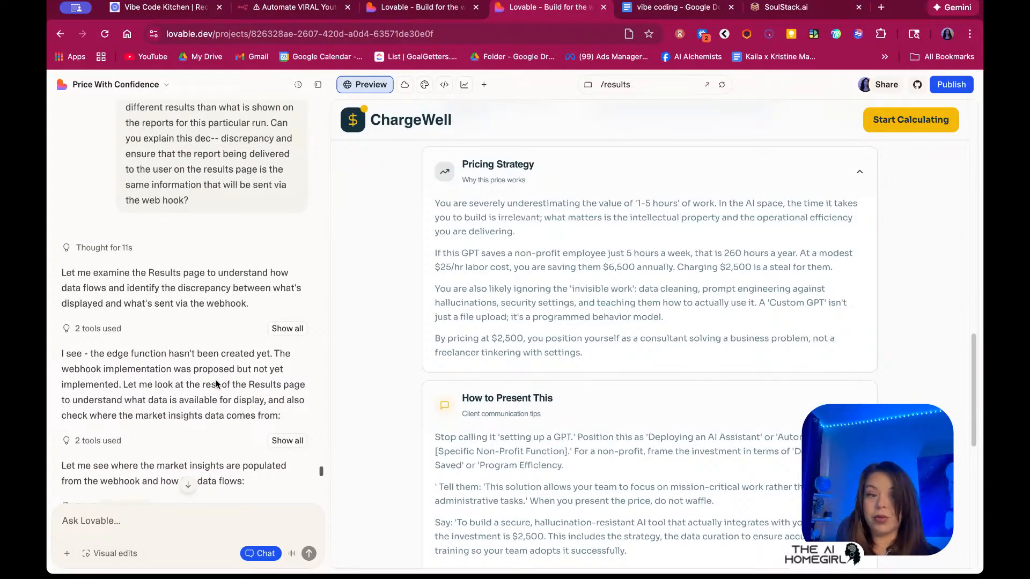
scroll(217, 384, "down", 10)
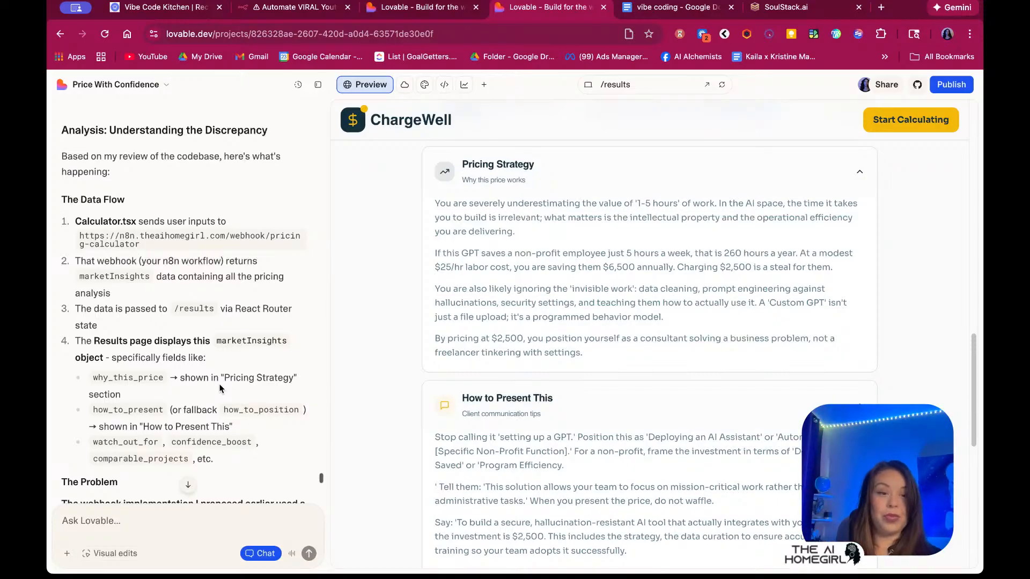
scroll(77, 176, "down", 5)
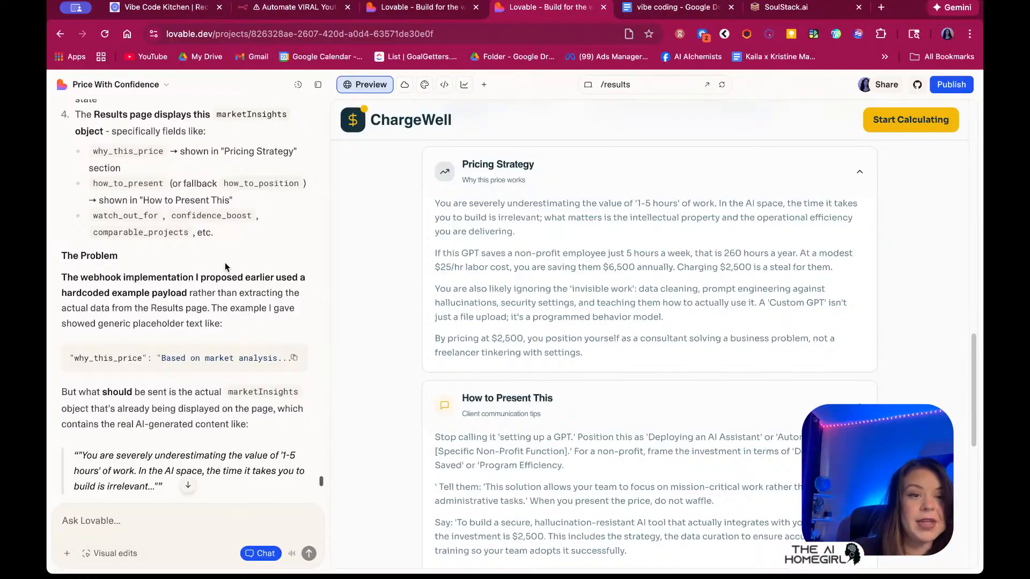
scroll(225, 267, "down", 1)
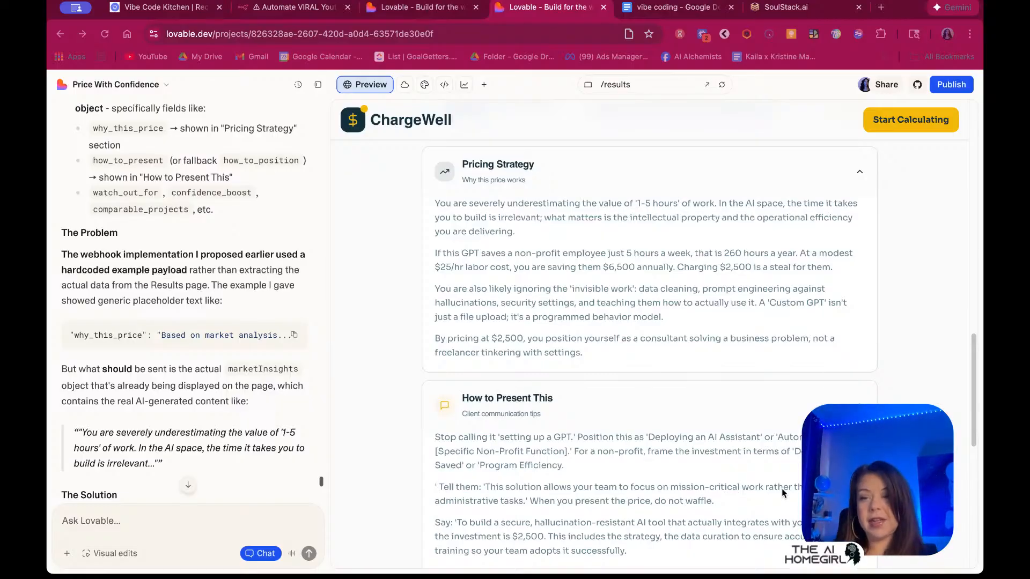
left_click(47, 428)
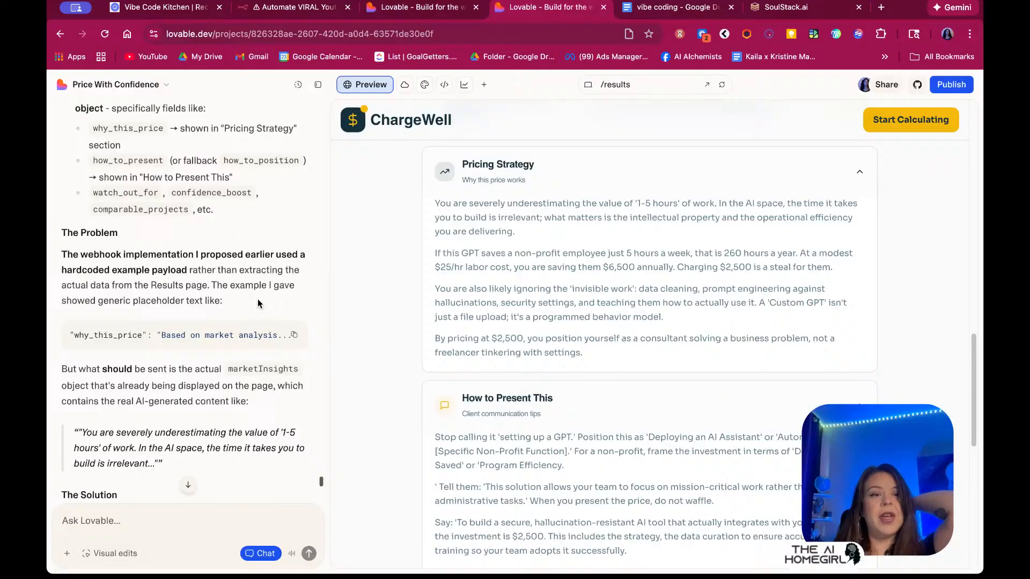
scroll(257, 304, "down", 2)
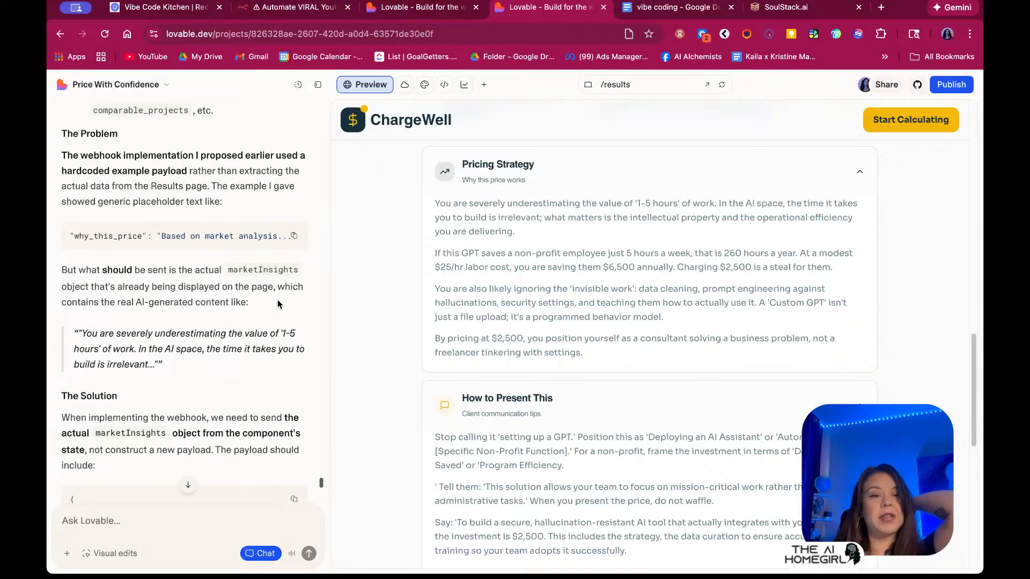
scroll(278, 304, "down", 1)
scroll(274, 316, "down", 6)
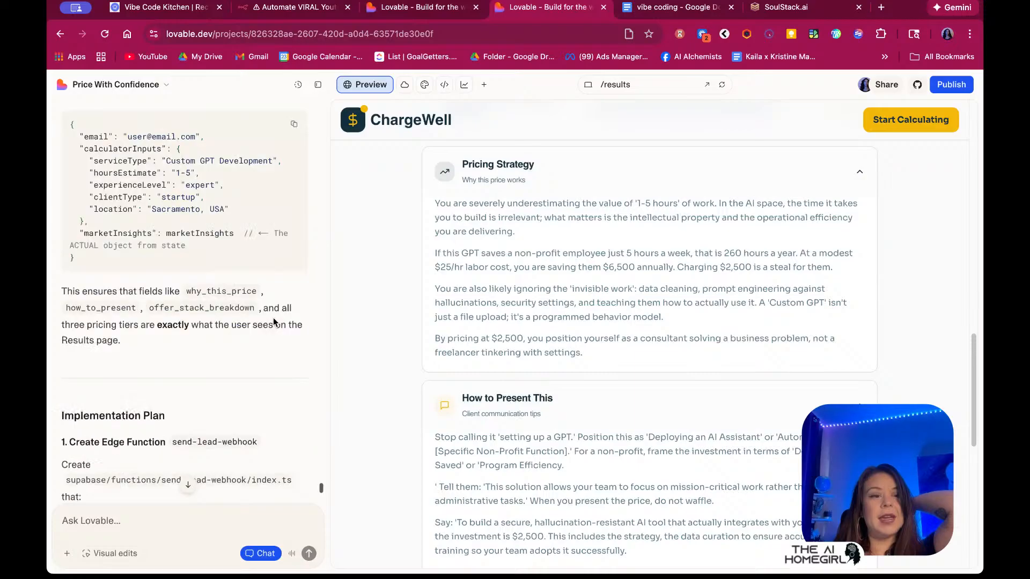
scroll(272, 322, "down", 4)
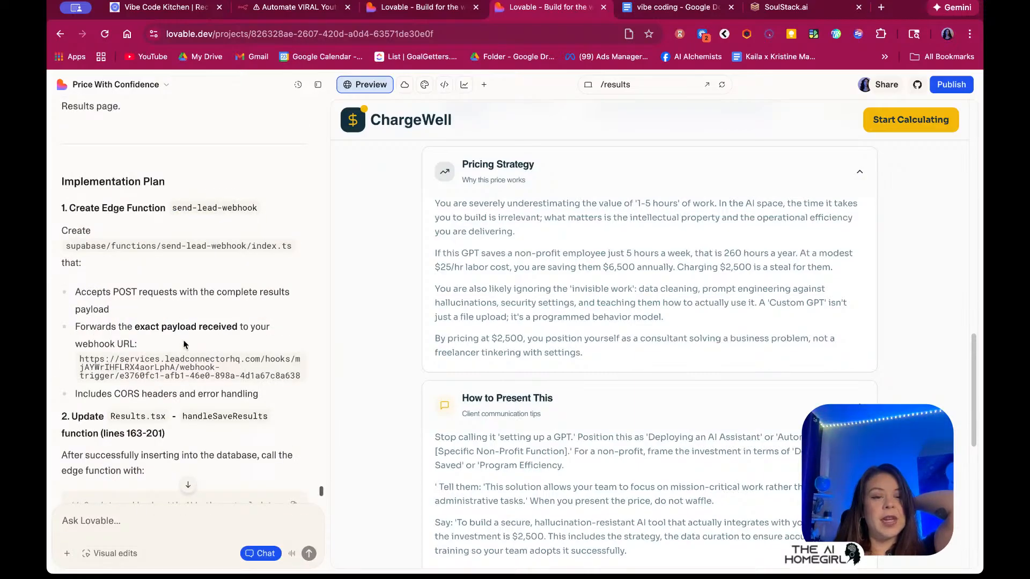
scroll(257, 343, "down", 1)
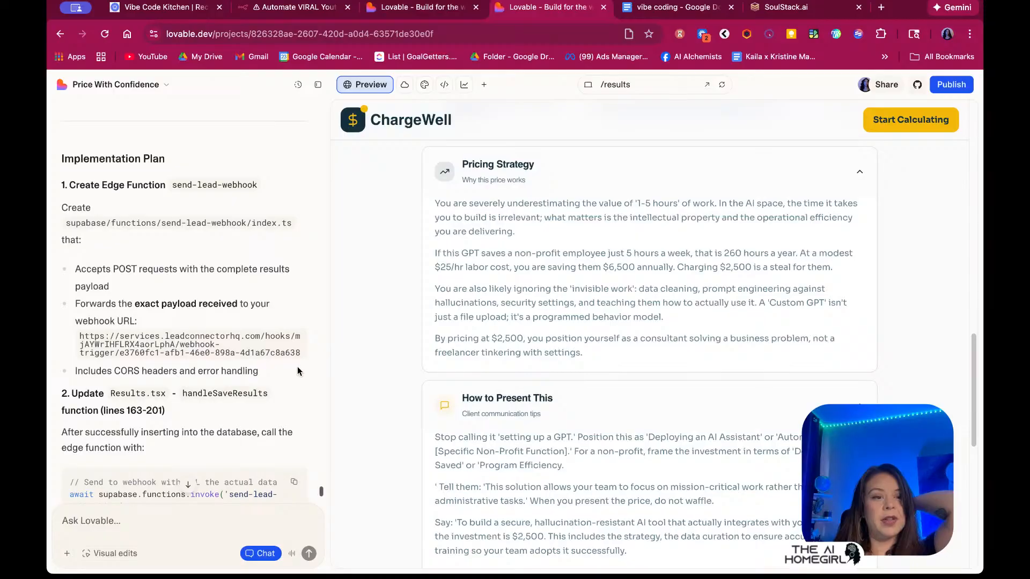
scroll(296, 367, "down", 5)
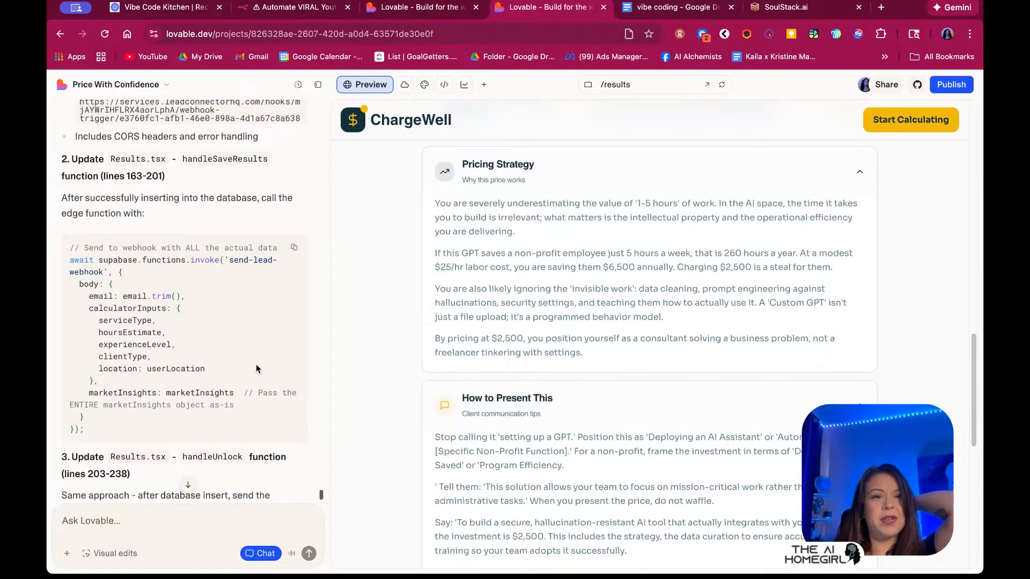
scroll(144, 200, "up", 1)
Check the SoulStack.ai and Google Docs tabs, then close the Voice Mirror Studio tab
left_click(786, 7)
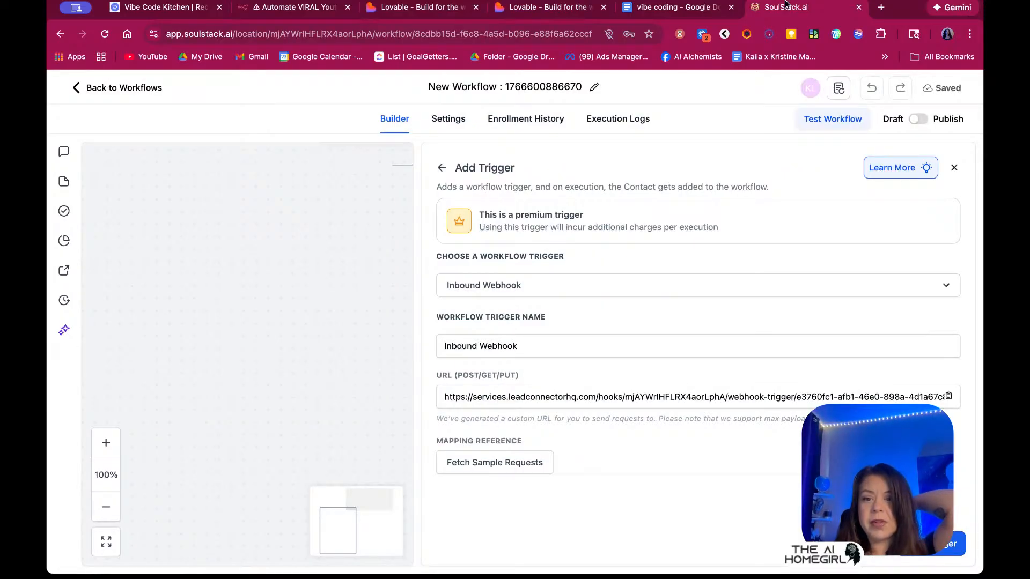
left_click(677, 11)
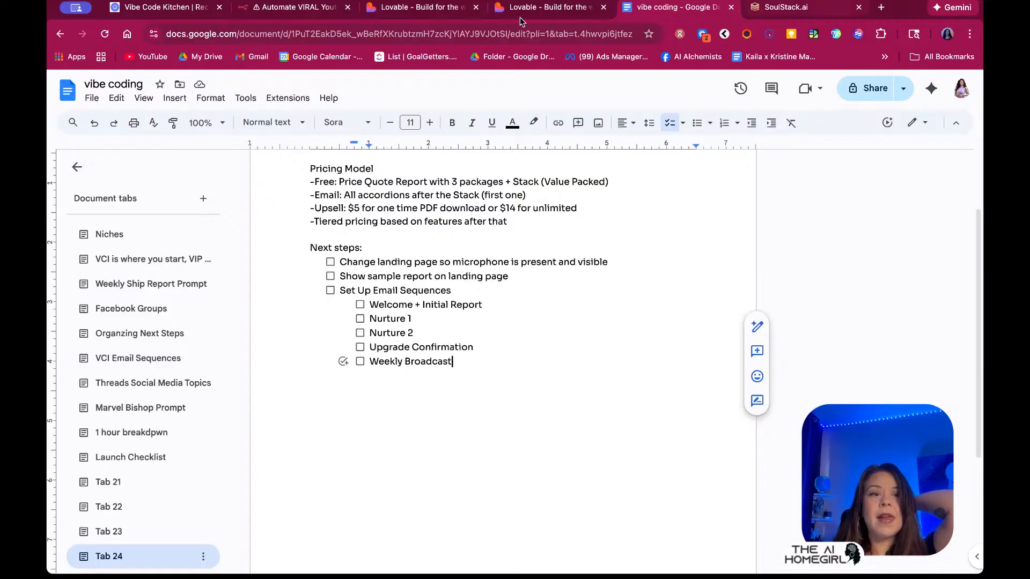
left_click(421, 10)
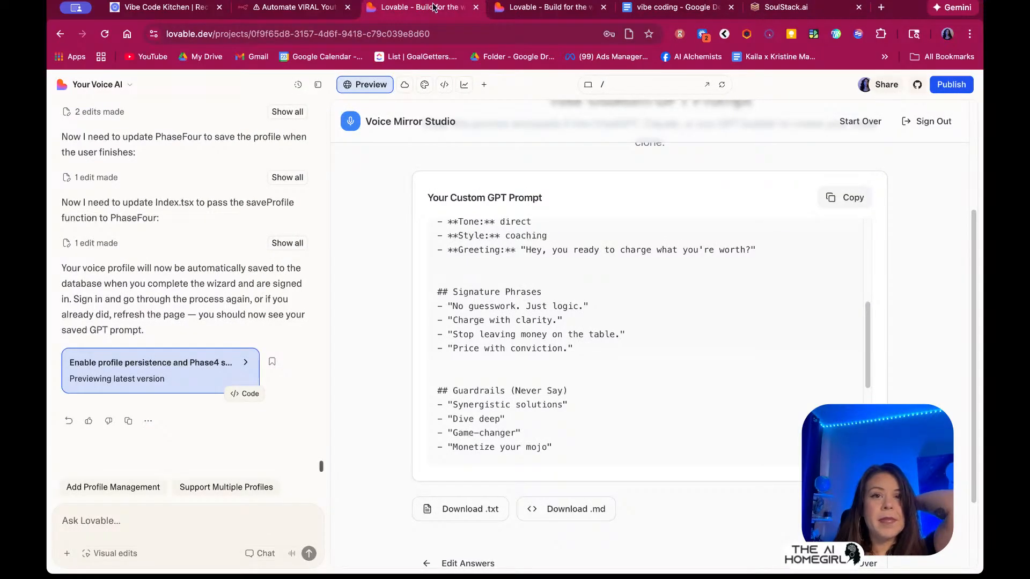
left_click(475, 8)
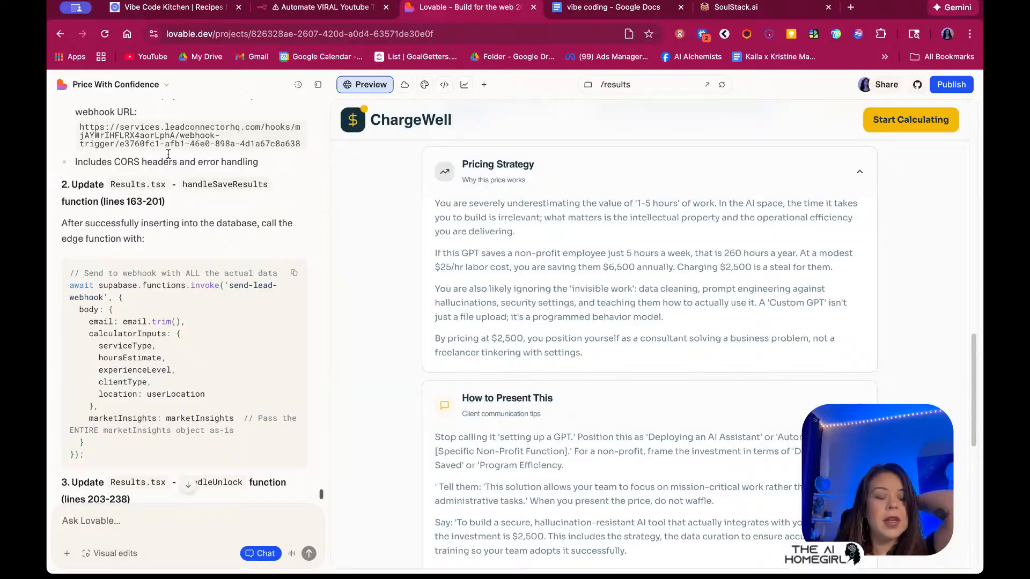
scroll(180, 197, "up", 20)
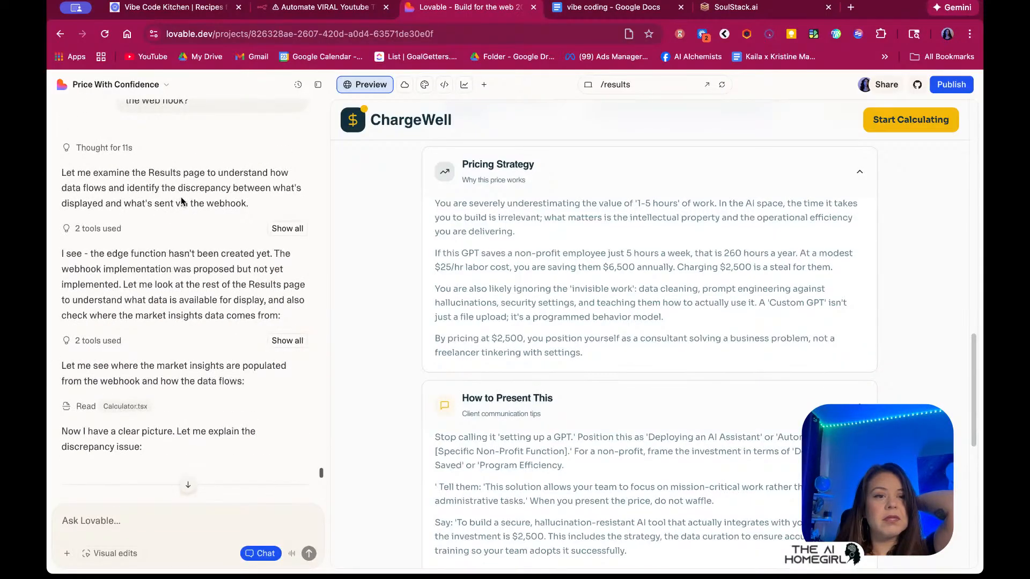
scroll(181, 202, "down", 5)
scroll(181, 201, "up", 20)
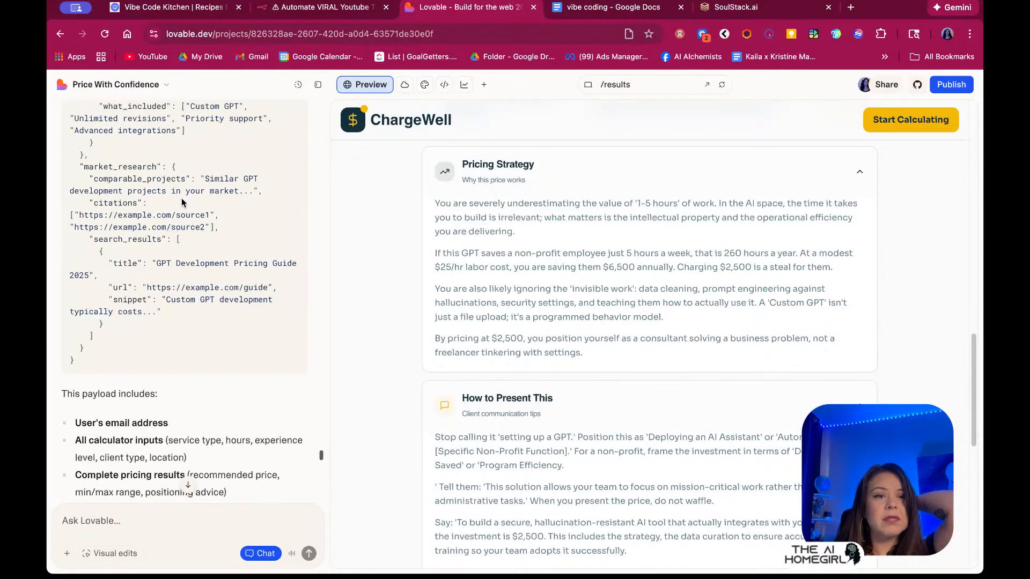
scroll(181, 202, "up", 10)
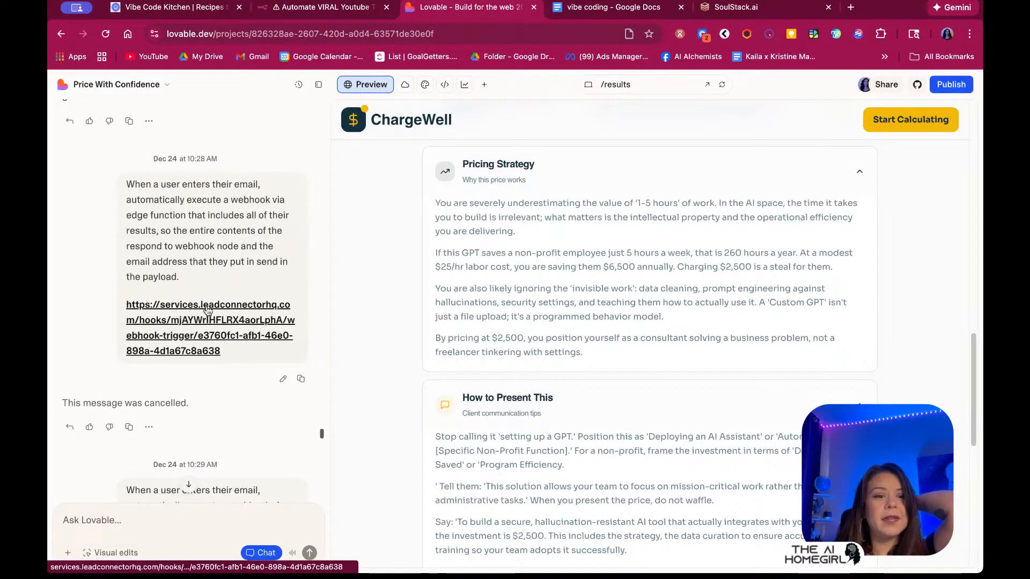
left_click(149, 427)
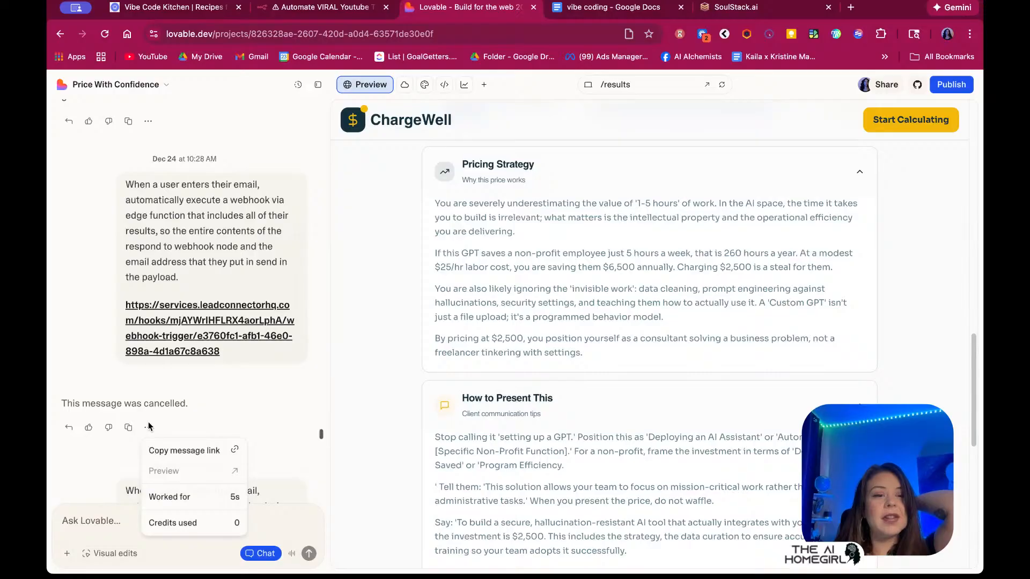
left_click(148, 427)
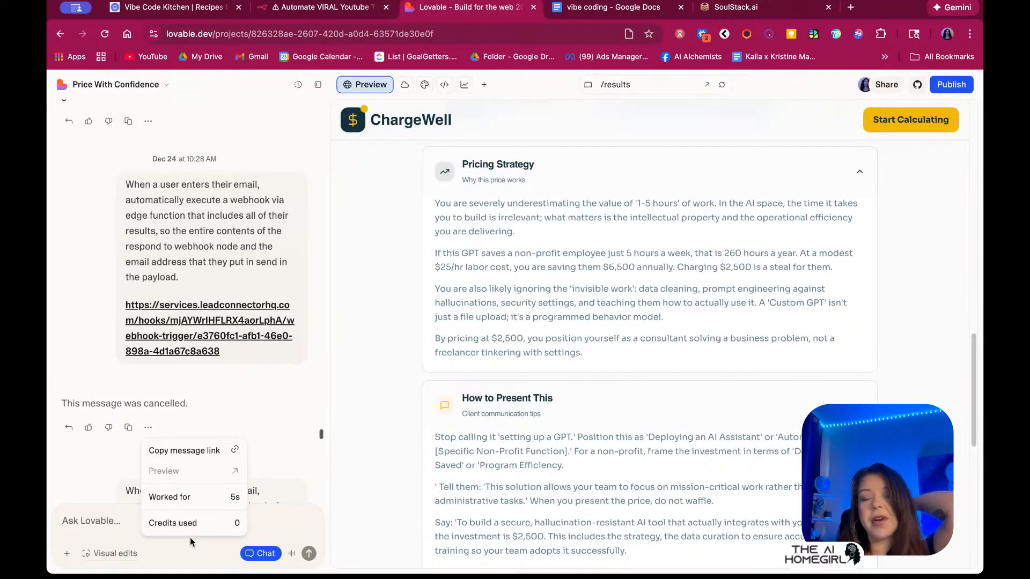
left_click(210, 391)
scroll(212, 394, "down", 5)
scroll(213, 395, "down", 20)
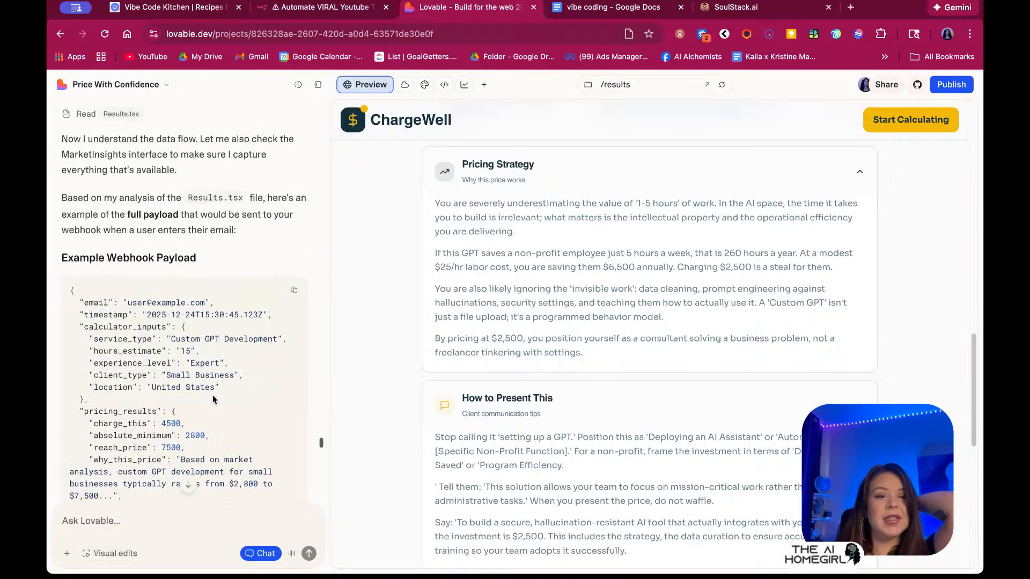
scroll(213, 400, "down", 10)
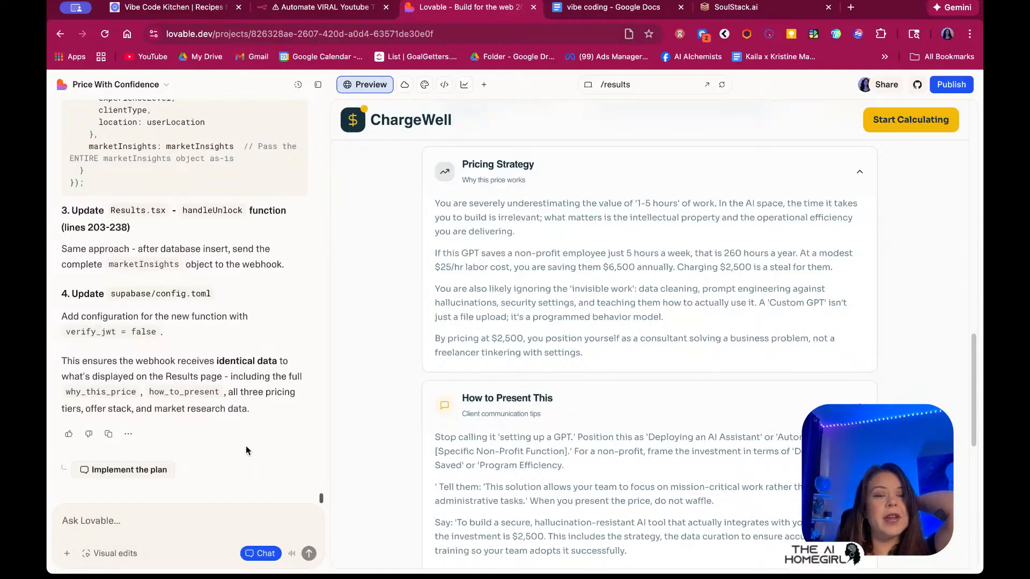
Have Lovable implement the webhook plan, creating the edge function and editing Results.tsx
left_click(142, 474)
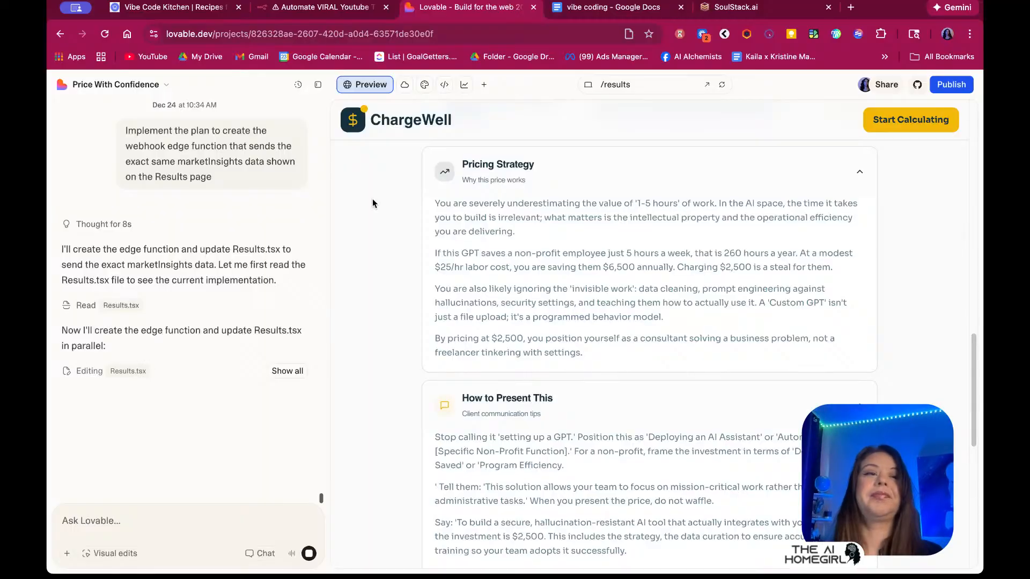
Load the lovable.dev home dashboard in a new tab, then return to the SoulStack.ai webhook trigger
left_click(111, 86)
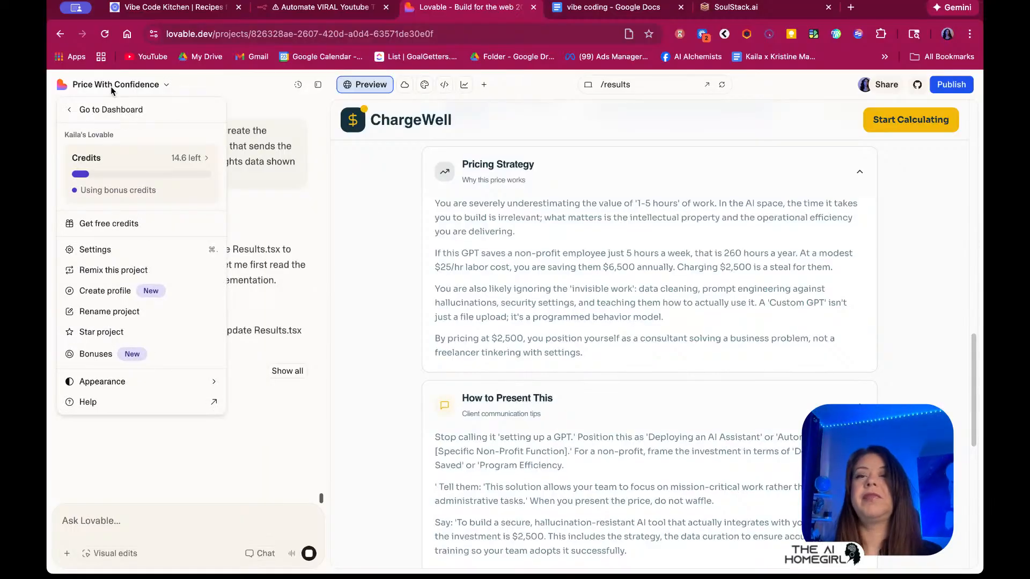
left_click(850, 7)
type("lovab")
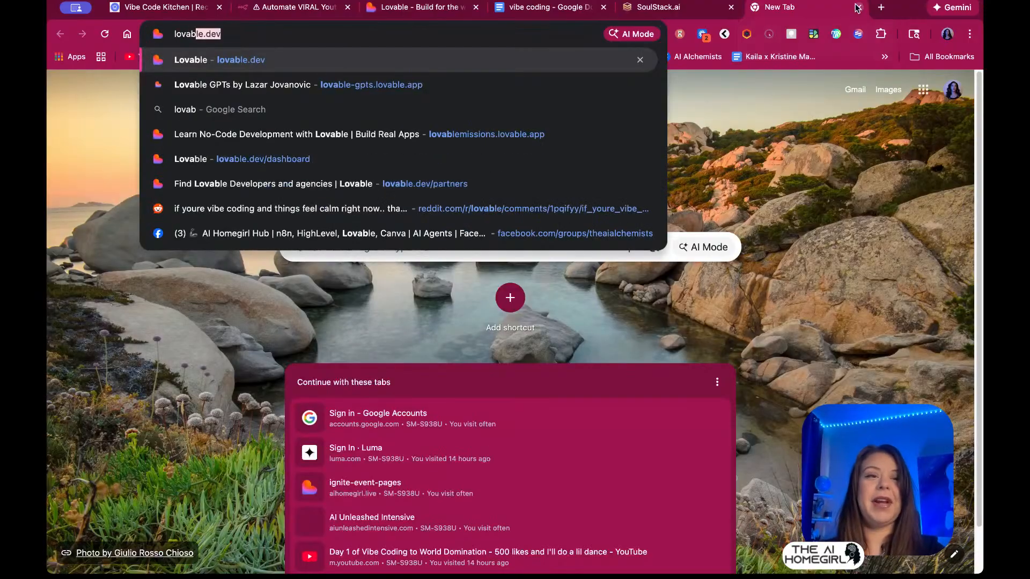
key("Return")
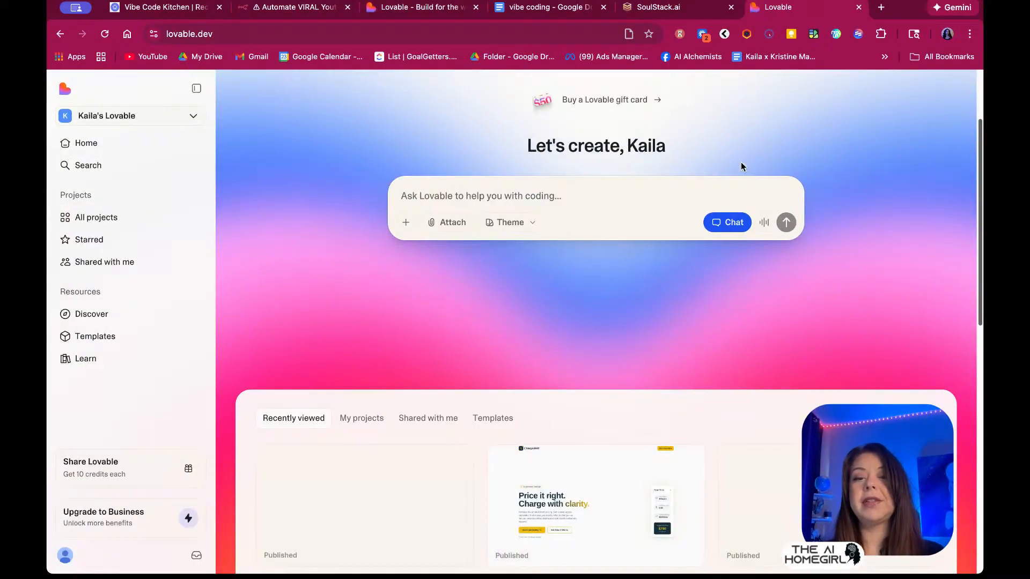
scroll(742, 163, "down", 3)
scroll(741, 163, "up", 5)
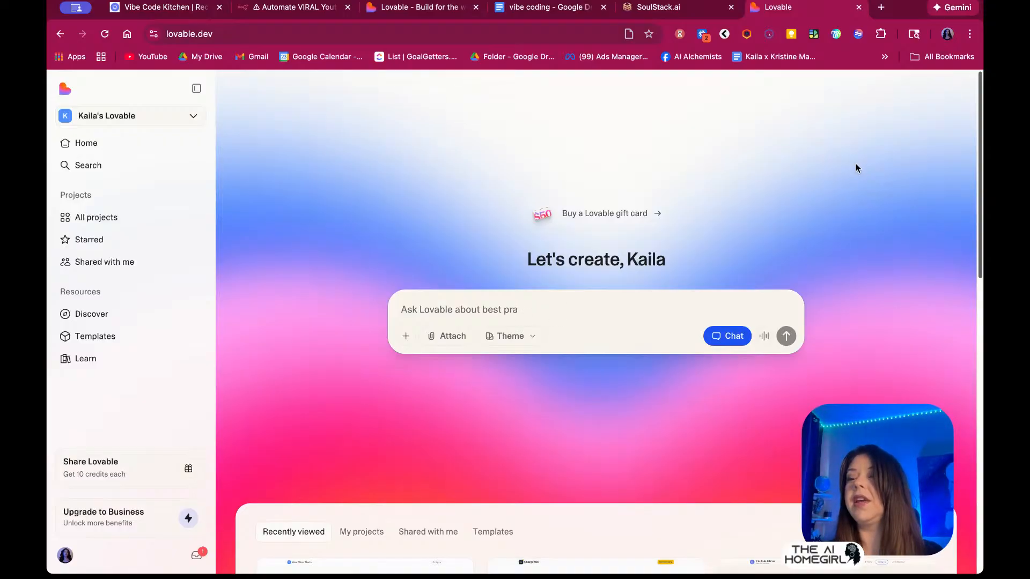
left_click(674, 12)
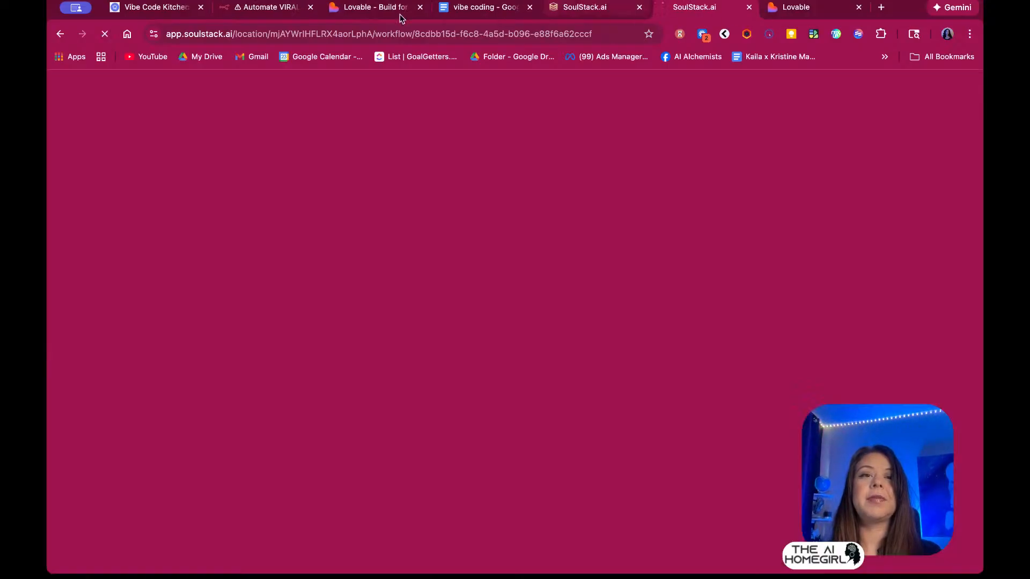
Check the ChargeWell project and the new SoulStack.ai workflow builder, then show the vibe coding notes document
left_click(399, 11)
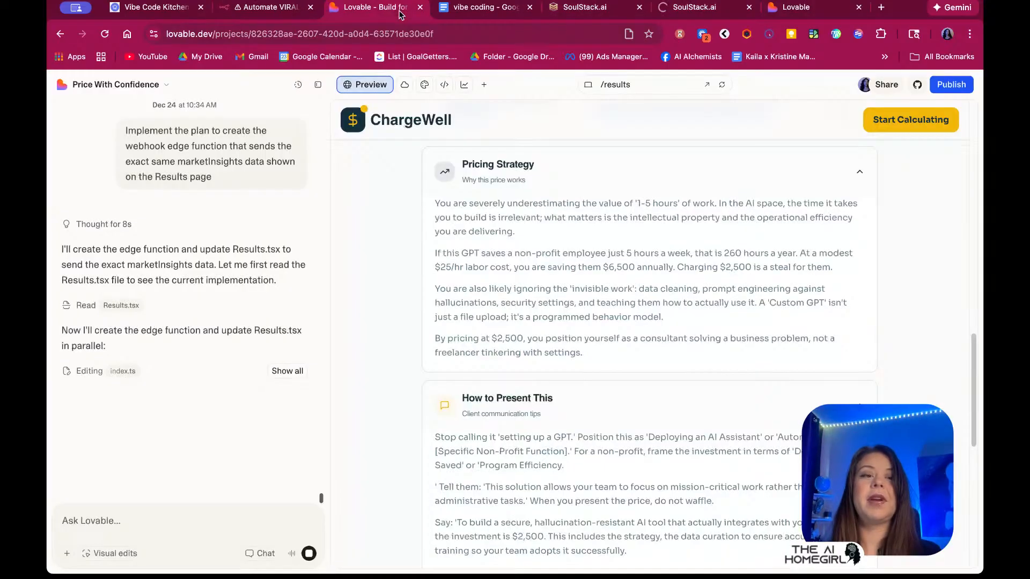
left_click(689, 6)
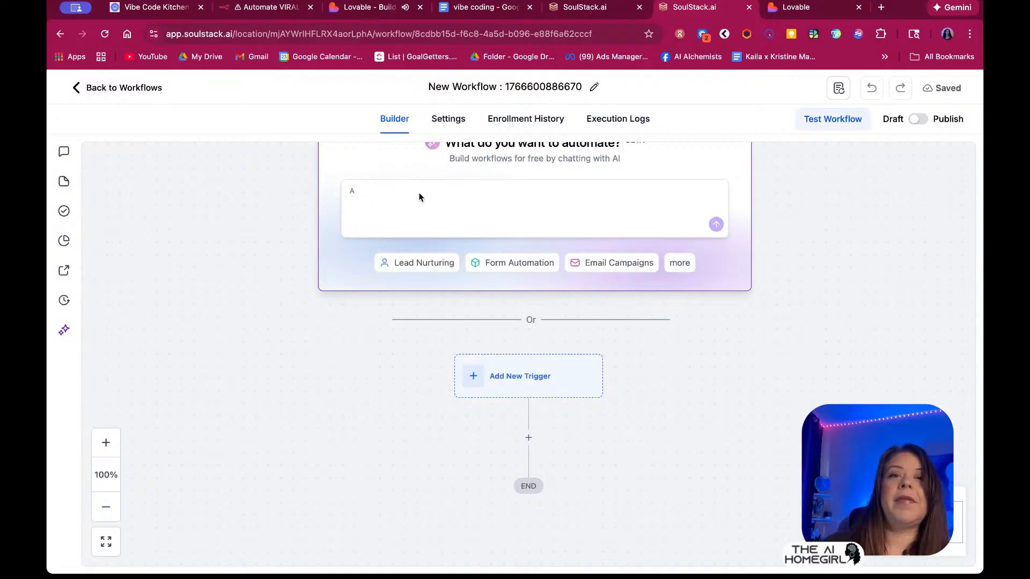
left_click(485, 7)
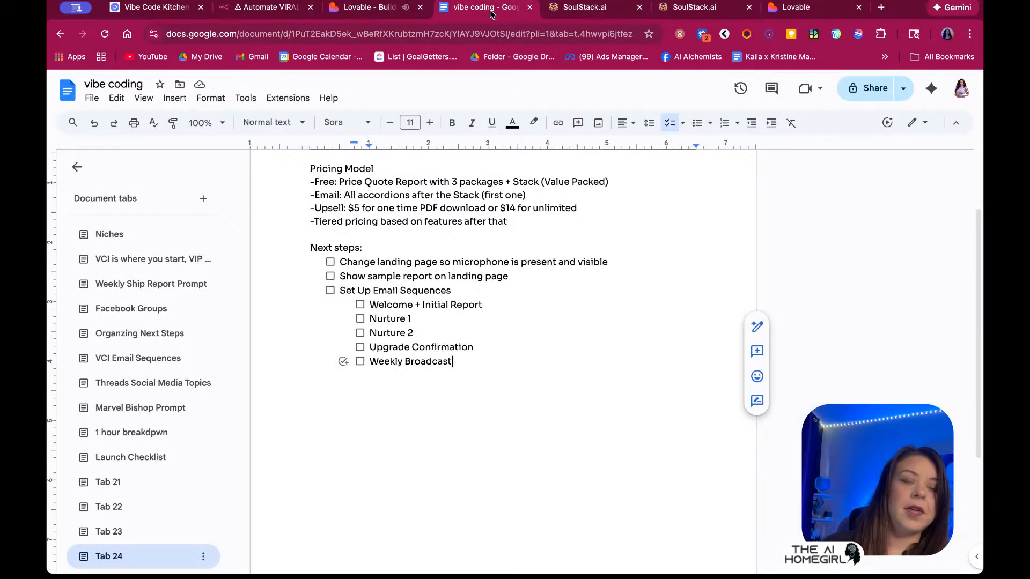